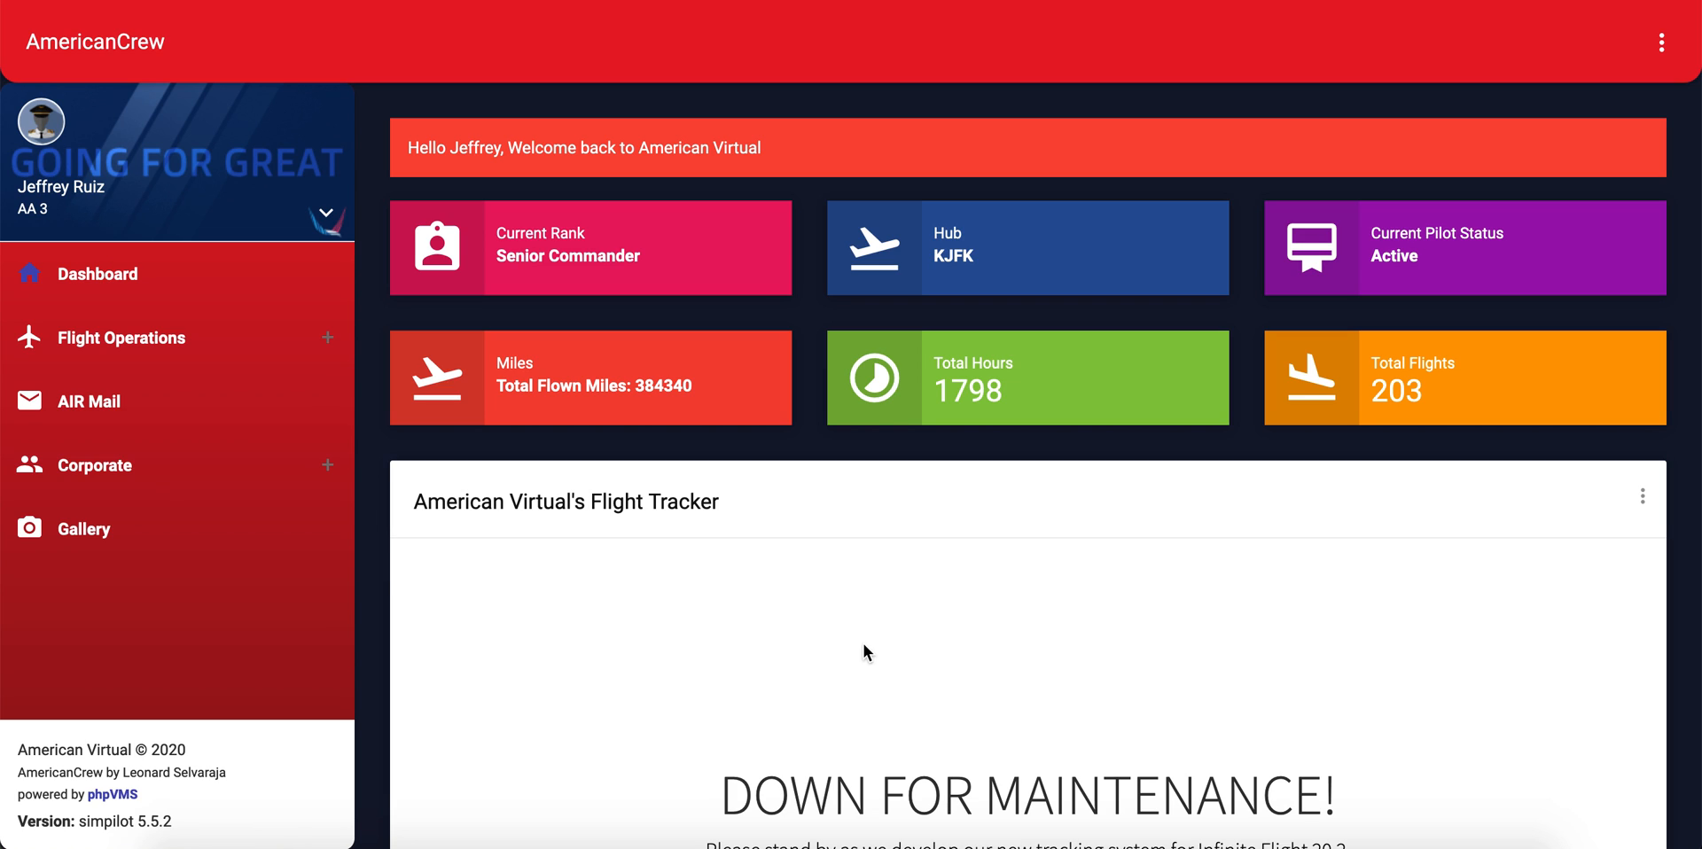
Open the manual PIREP filing form and set the airline to AA - American Airlines.
{"action": "left_click", "coordinate": [101, 338]}
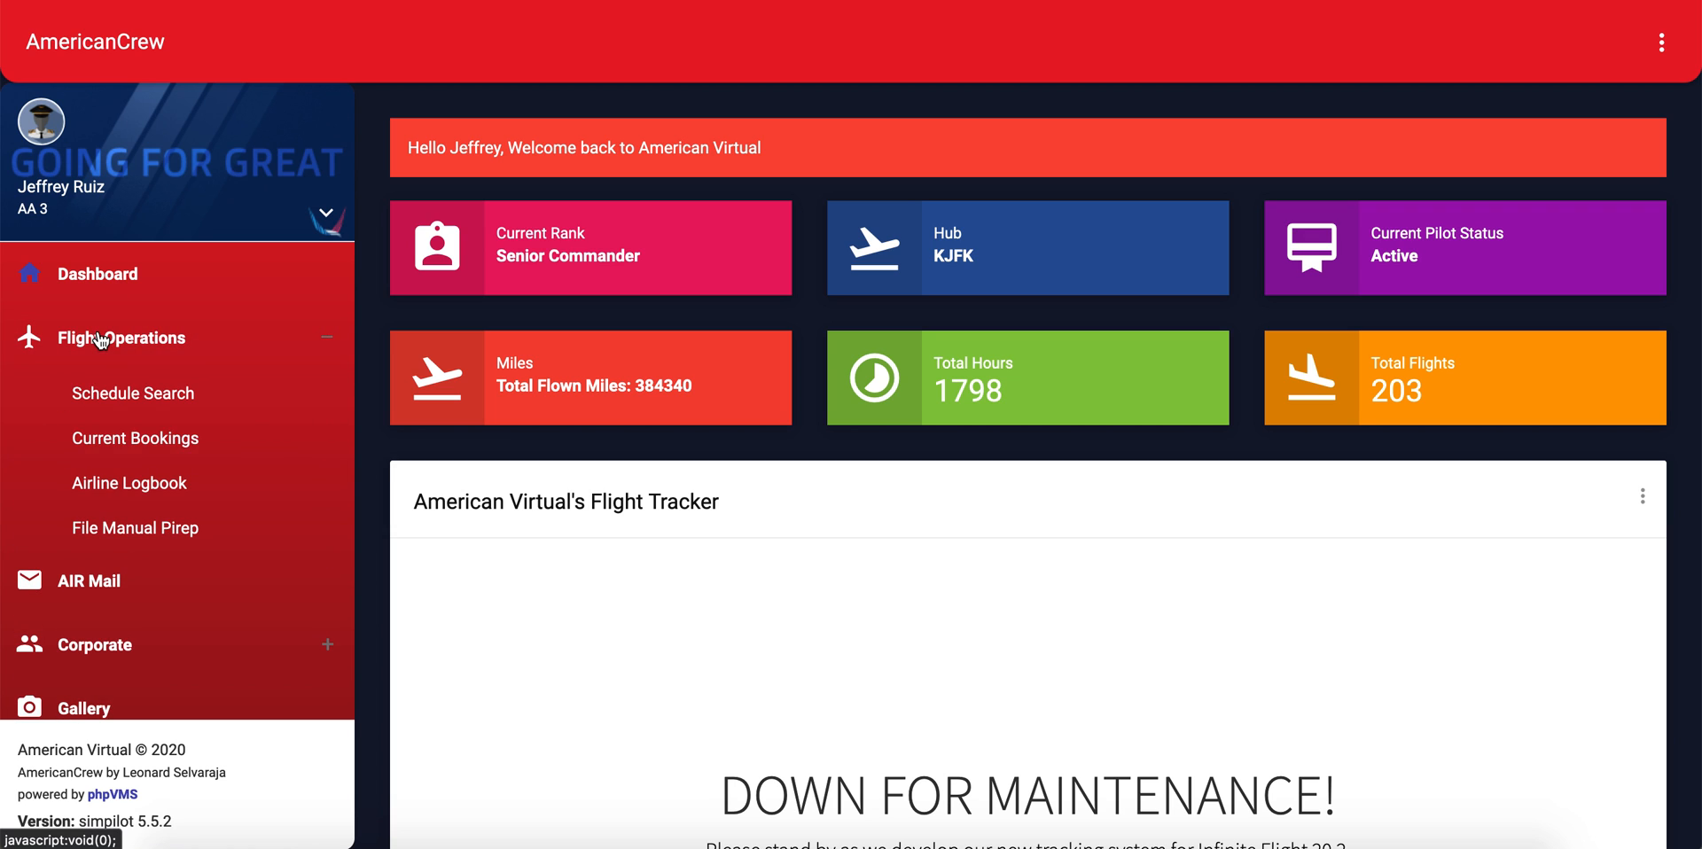
{"action": "left_click", "coordinate": [124, 530]}
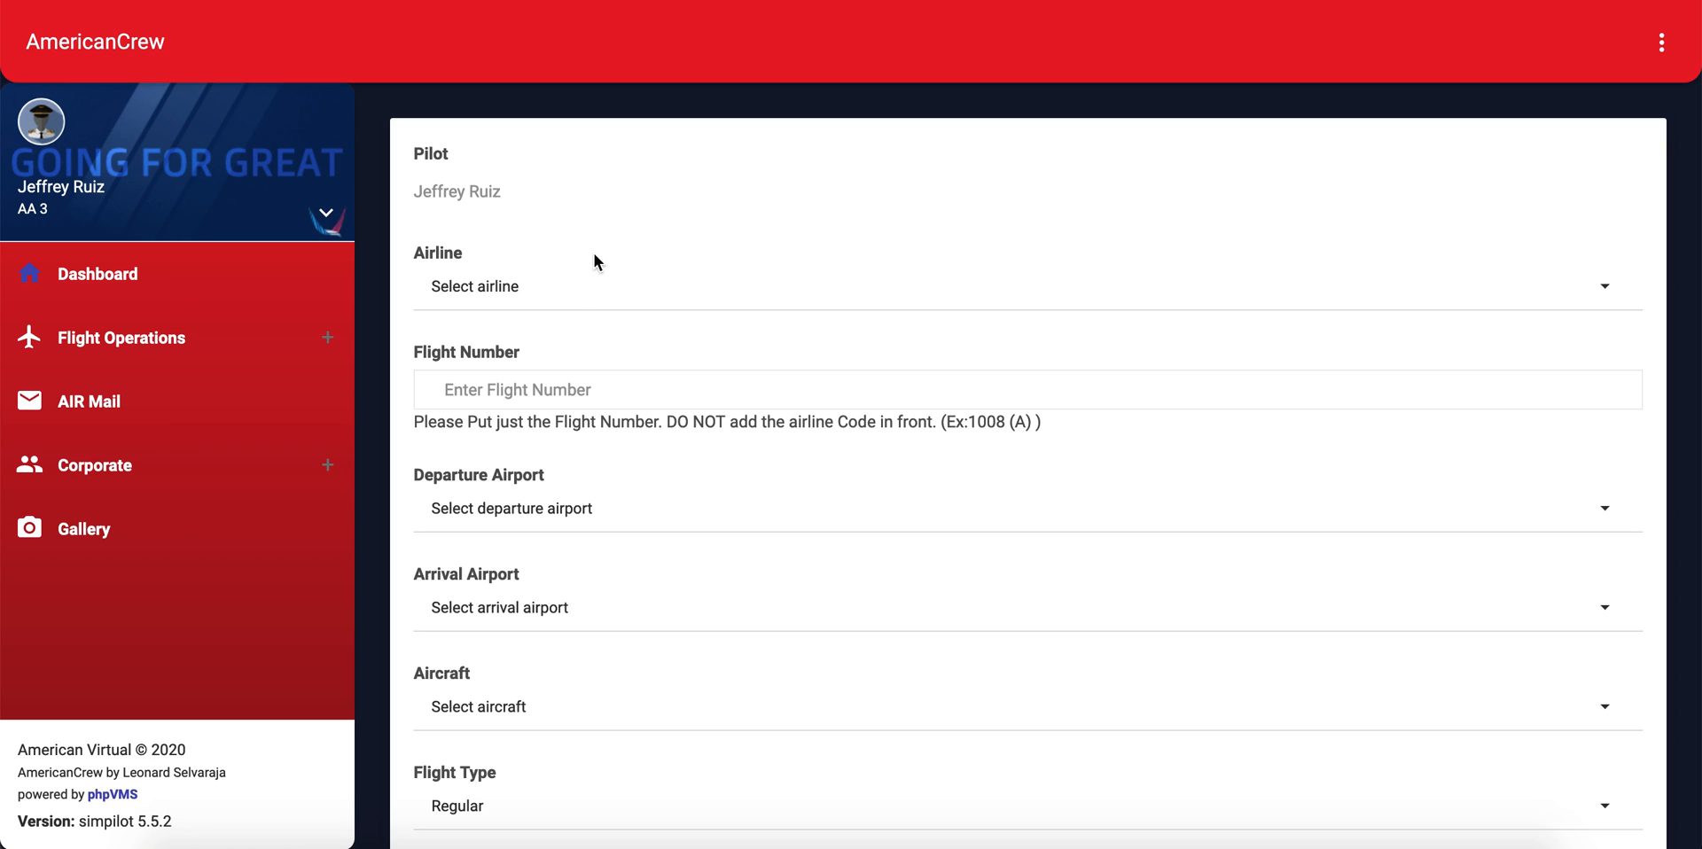
{"action": "left_click", "coordinate": [559, 286]}
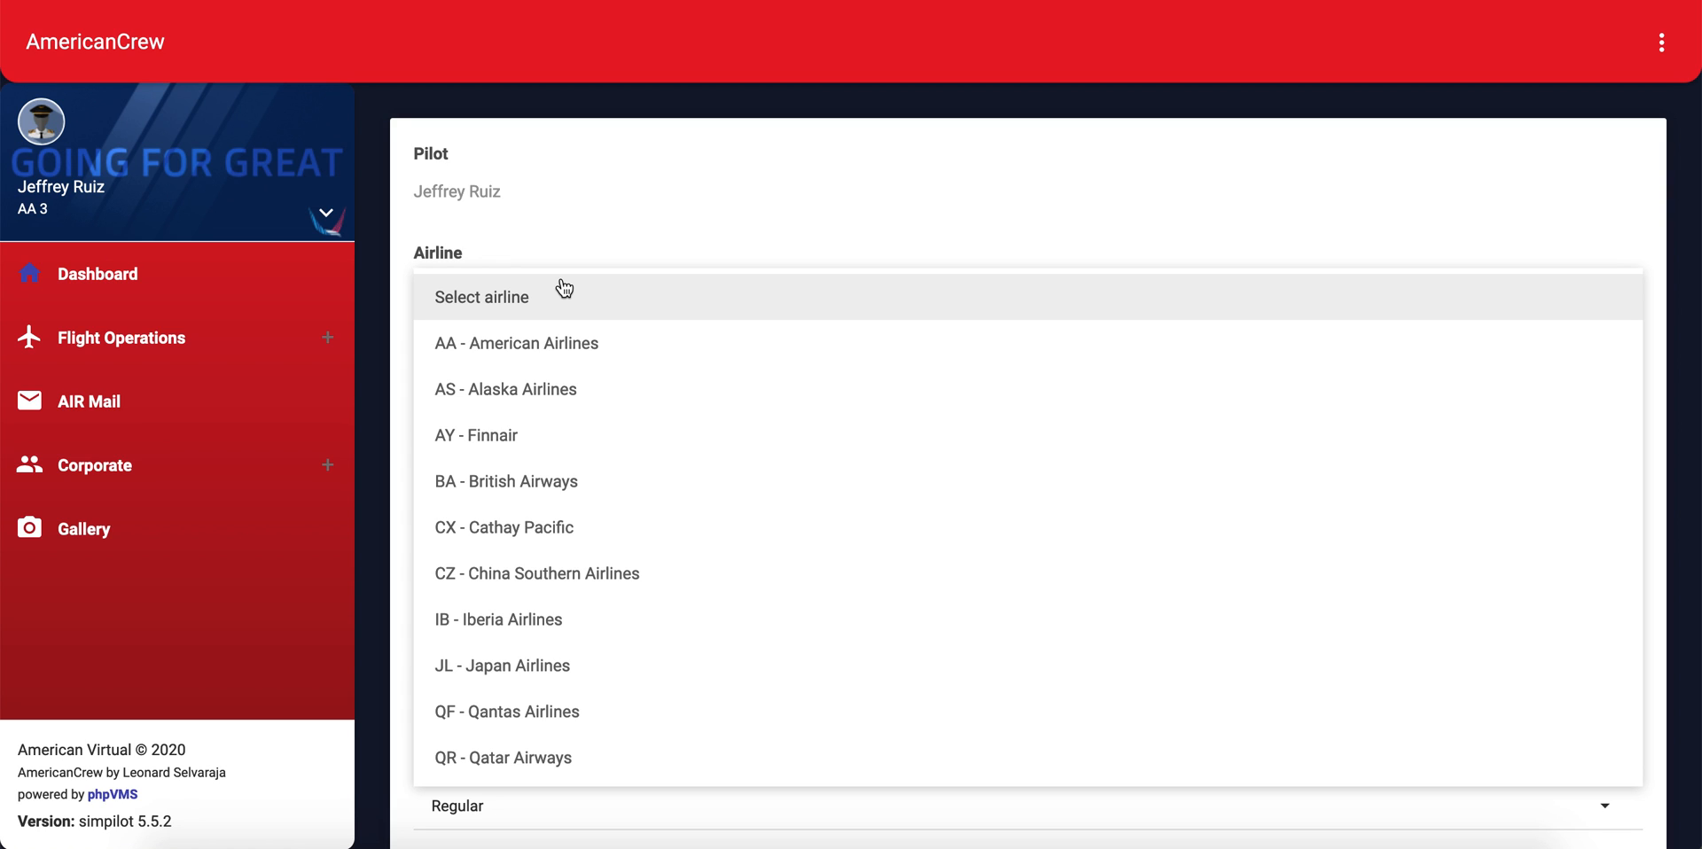
{"action": "left_click", "coordinate": [526, 346]}
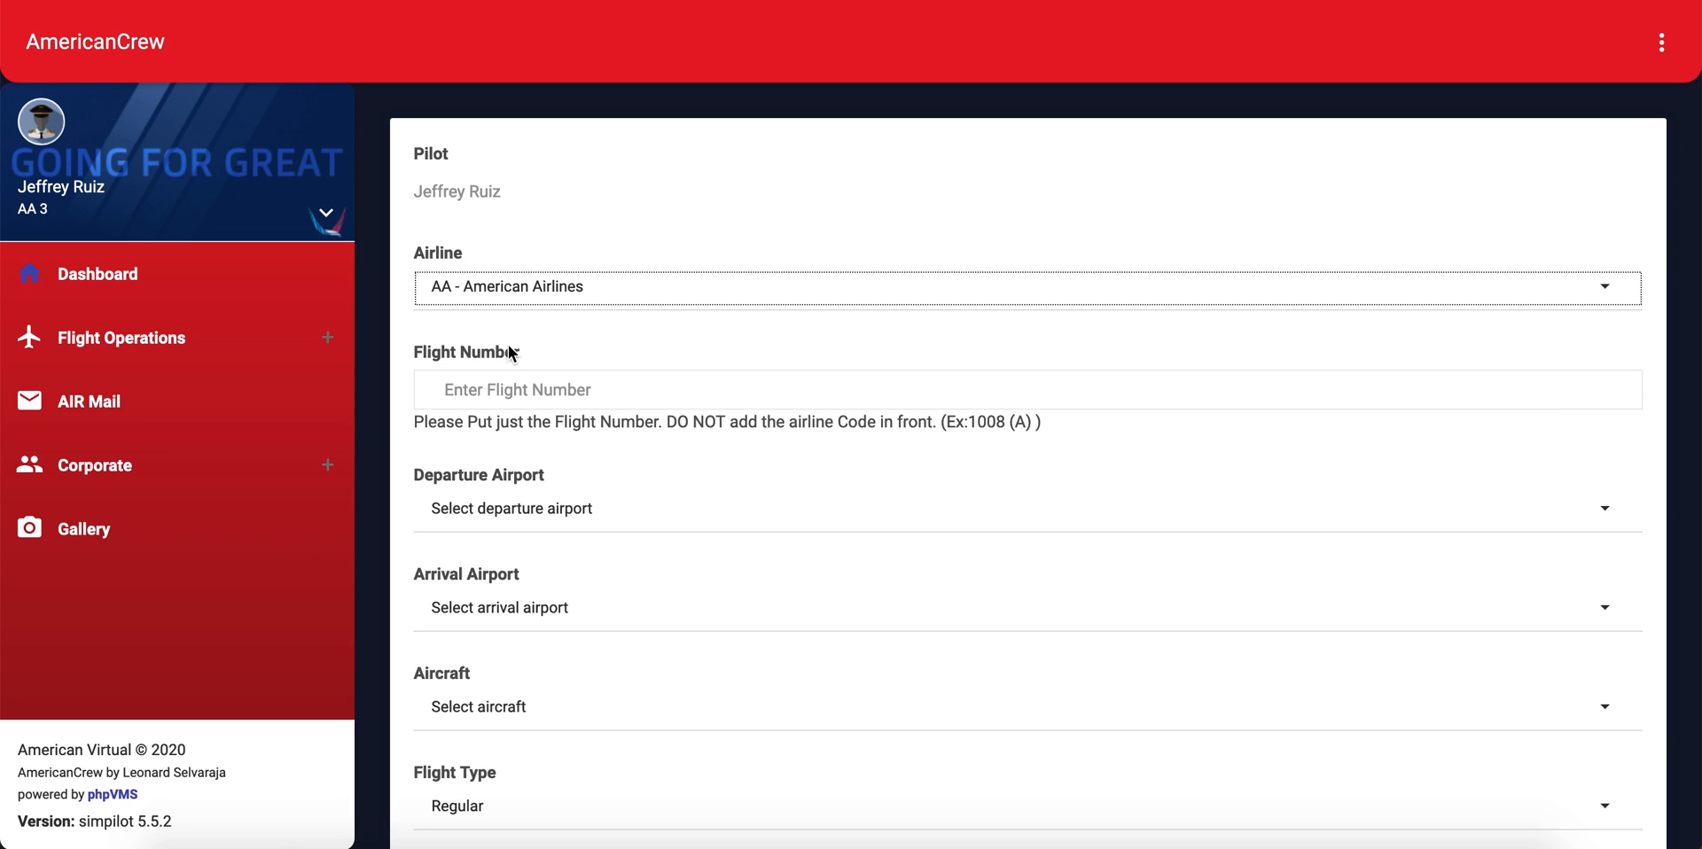
Enter 2049 (C) as the flight number, without the airline code in front.
{"action": "left_click", "coordinate": [491, 382]}
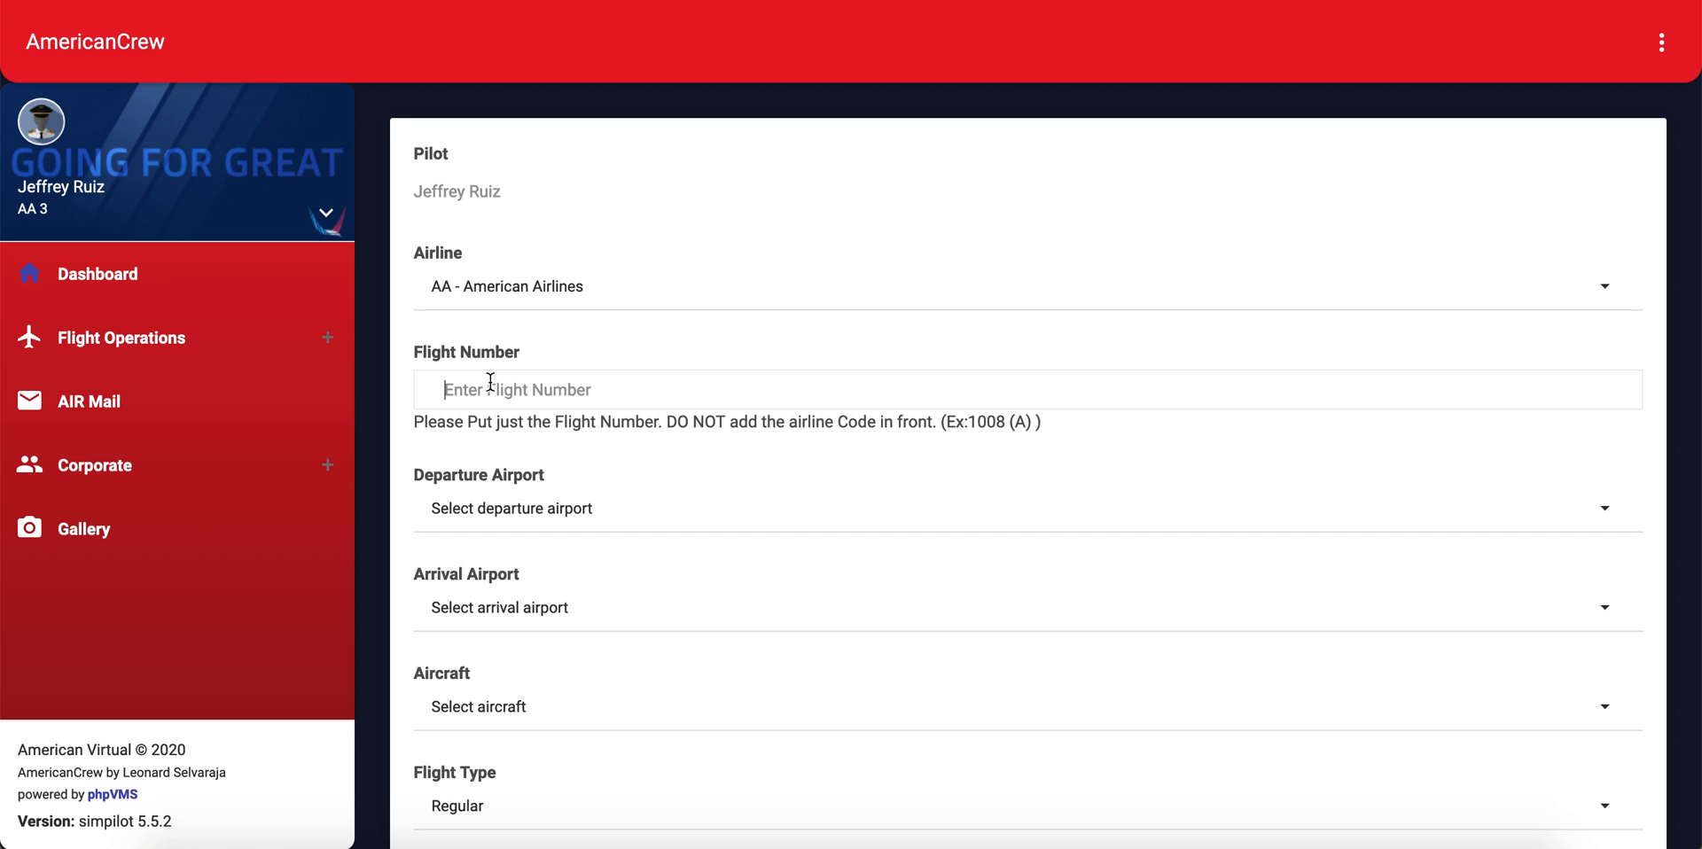
{"action": "type", "text": "2049 (C)"}
{"action": "left_click", "coordinate": [441, 390]}
{"action": "type", "text": "AA"}
{"action": "key", "text": "BackSpace"}
{"action": "key", "text": "BackSpace"}
Find KDFW in the airport list and set Dallas Fort Worth International Airport as the departure airport.
{"action": "scroll", "coordinate": [512, 467], "scroll_direction": "down", "scroll_amount": 1}
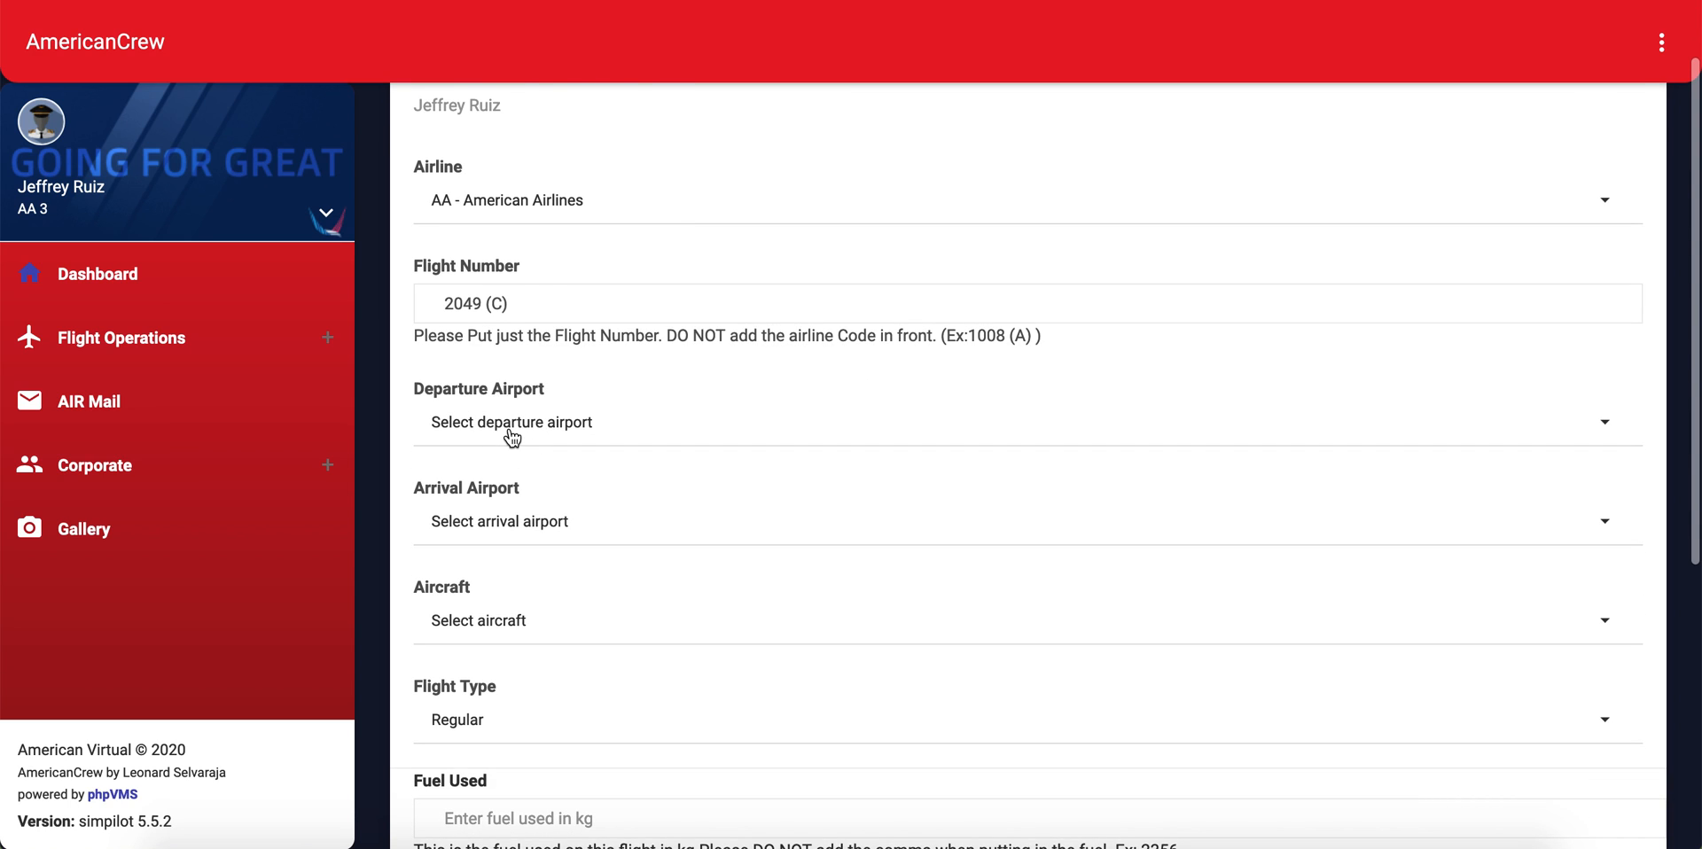
{"action": "left_click", "coordinate": [513, 440]}
{"action": "scroll", "coordinate": [620, 326], "scroll_direction": "down", "scroll_amount": 10}
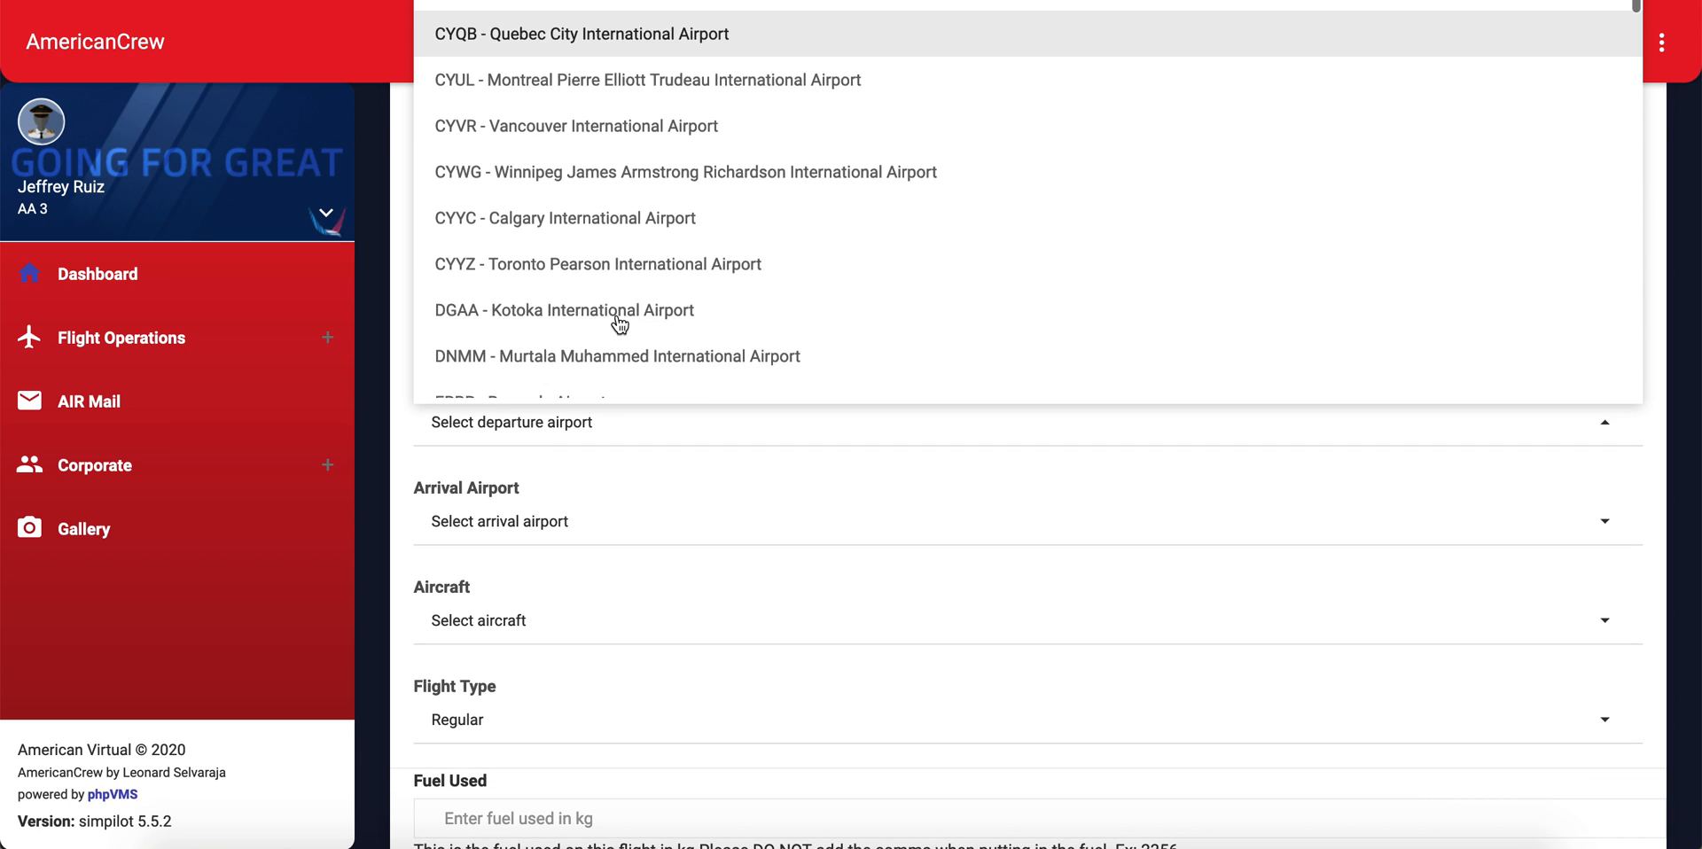
{"action": "scroll", "coordinate": [620, 326], "scroll_direction": "down", "scroll_amount": 10}
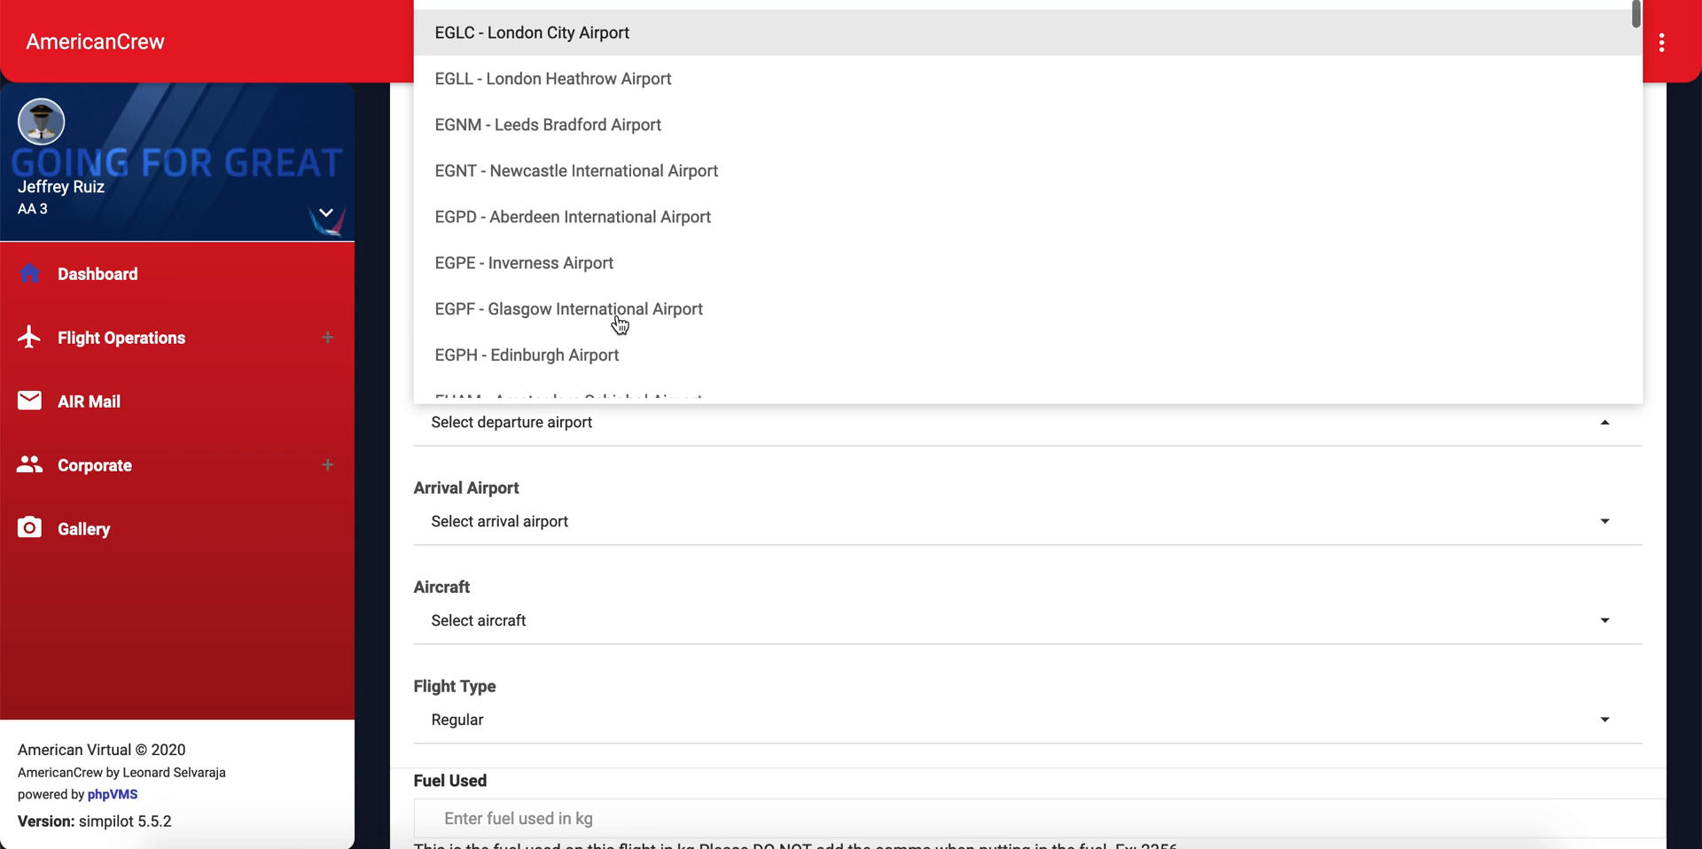
{"action": "key", "text": "ctrl+f"}
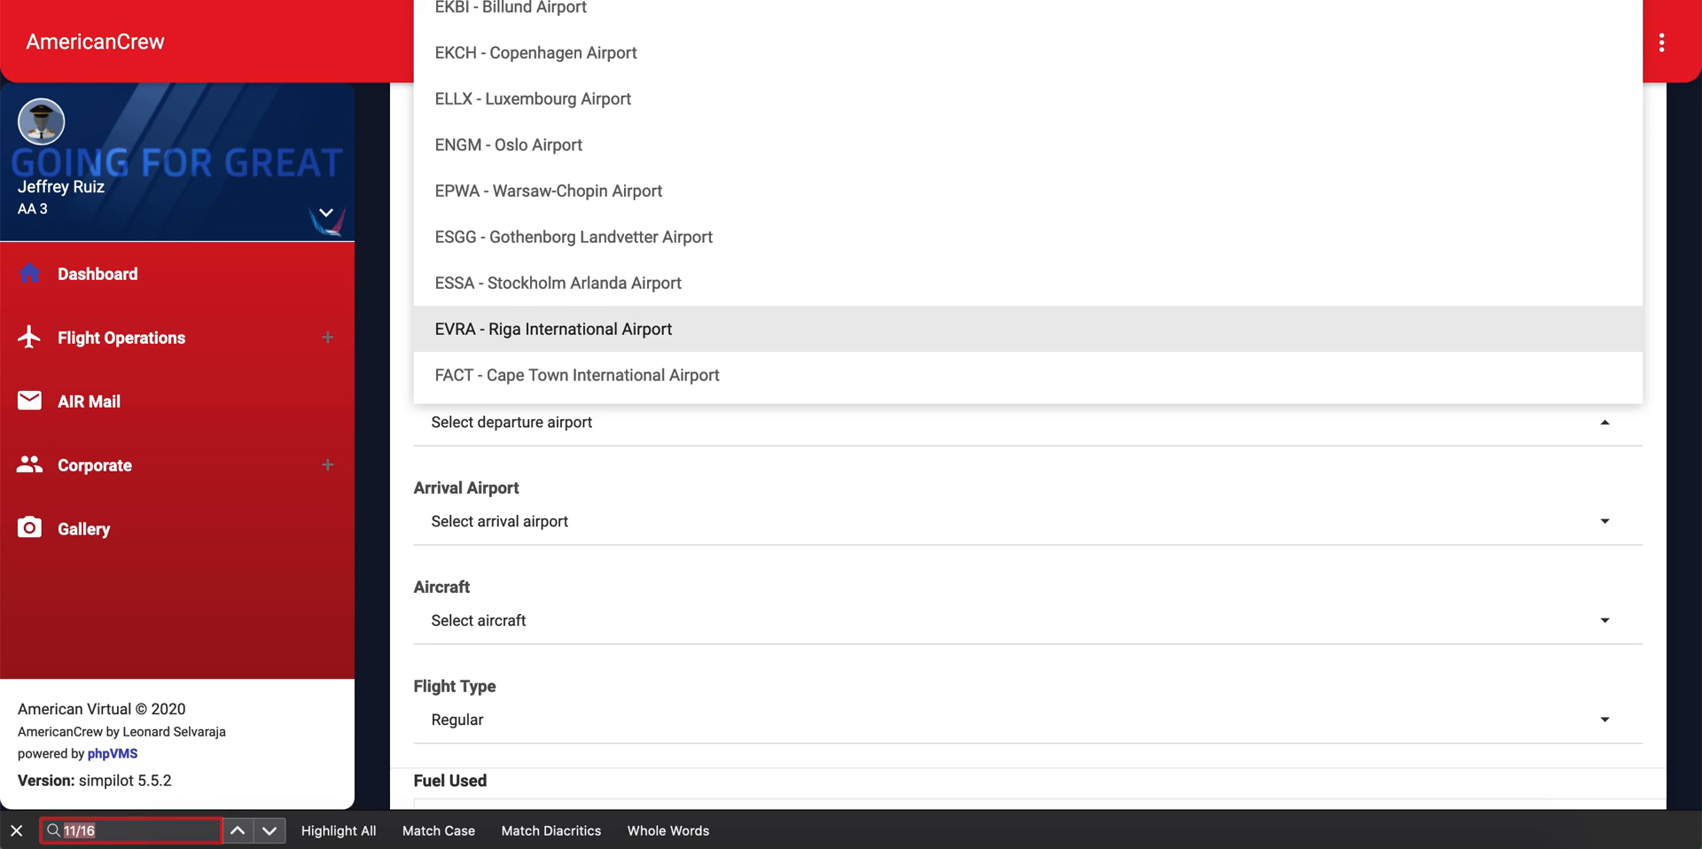
{"action": "type", "text": "KDFW"}
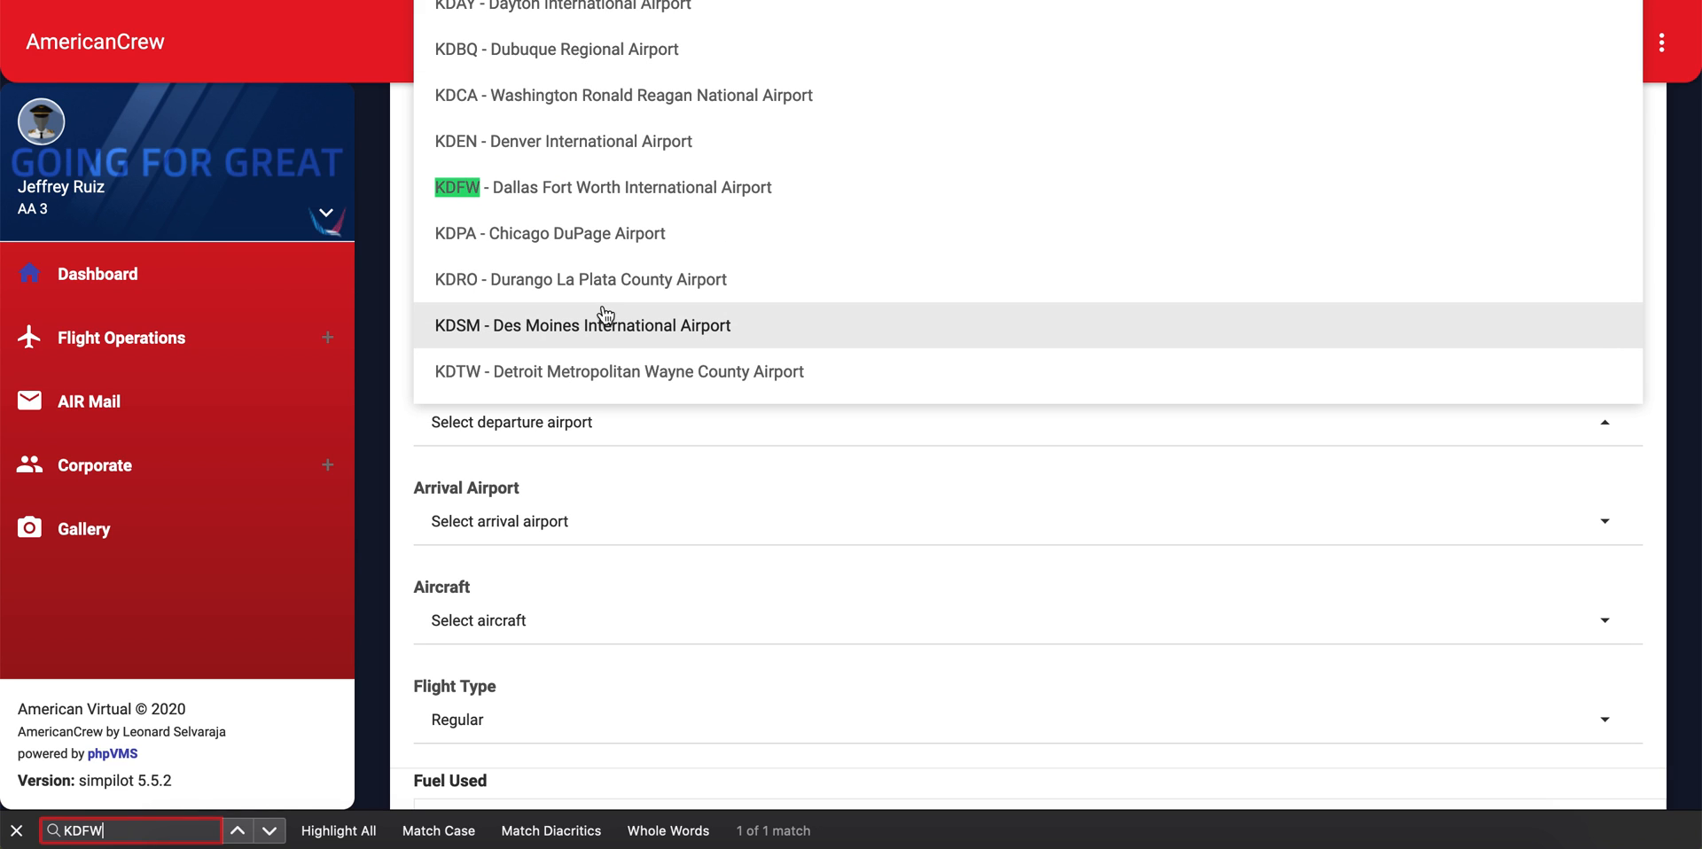
{"action": "left_click", "coordinate": [626, 187]}
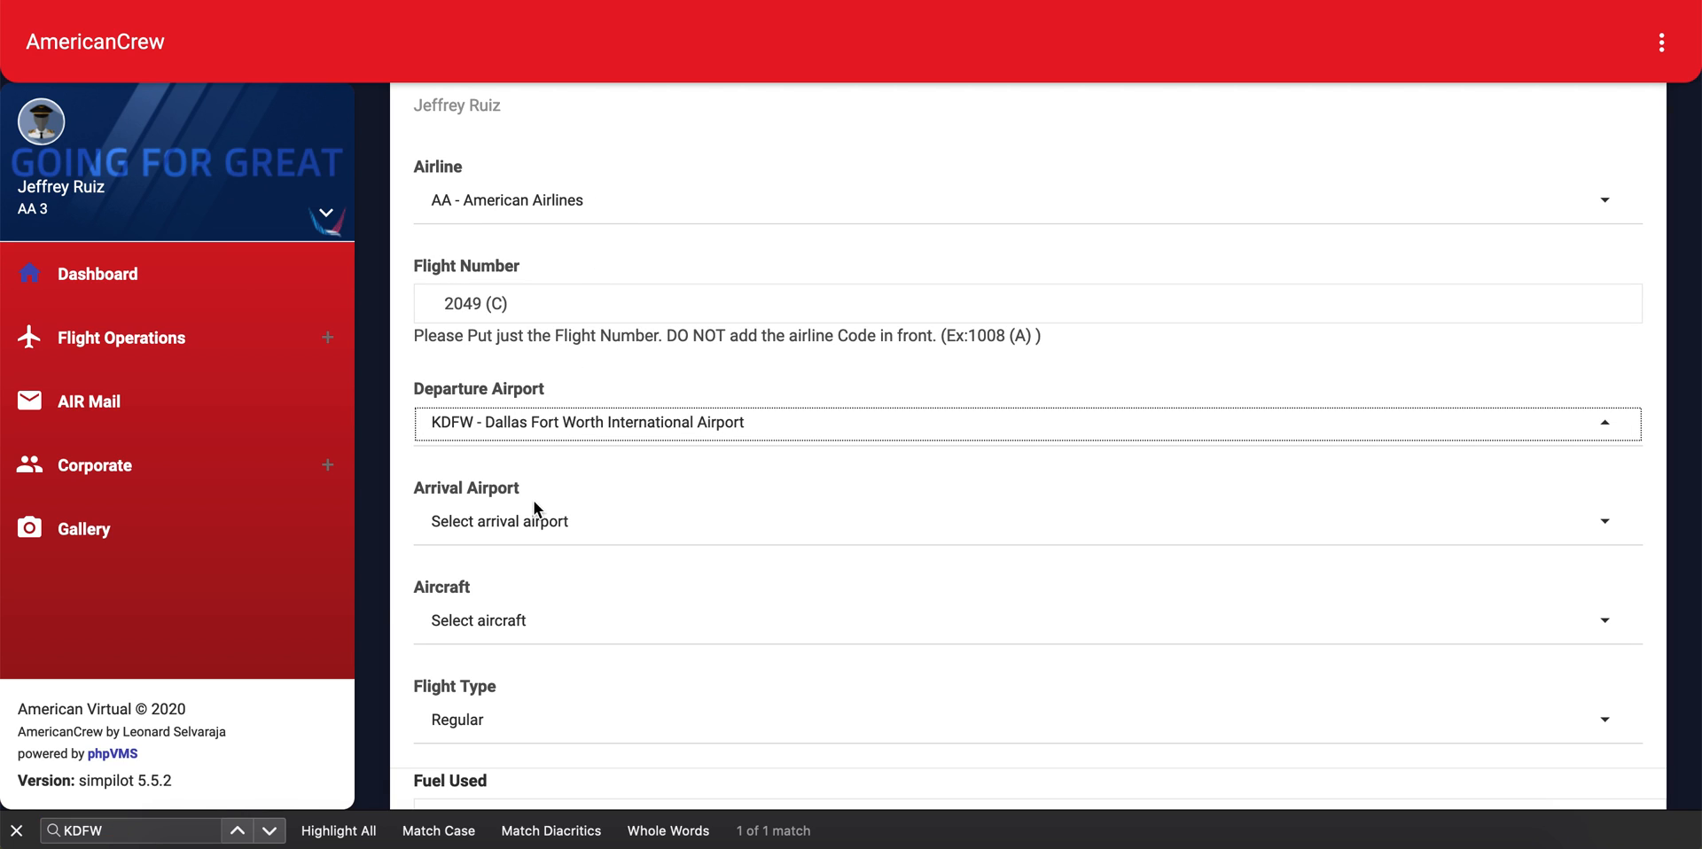
Find KMIA in the airport list and set Miami International Airport as the arrival airport.
{"action": "left_click", "coordinate": [524, 532]}
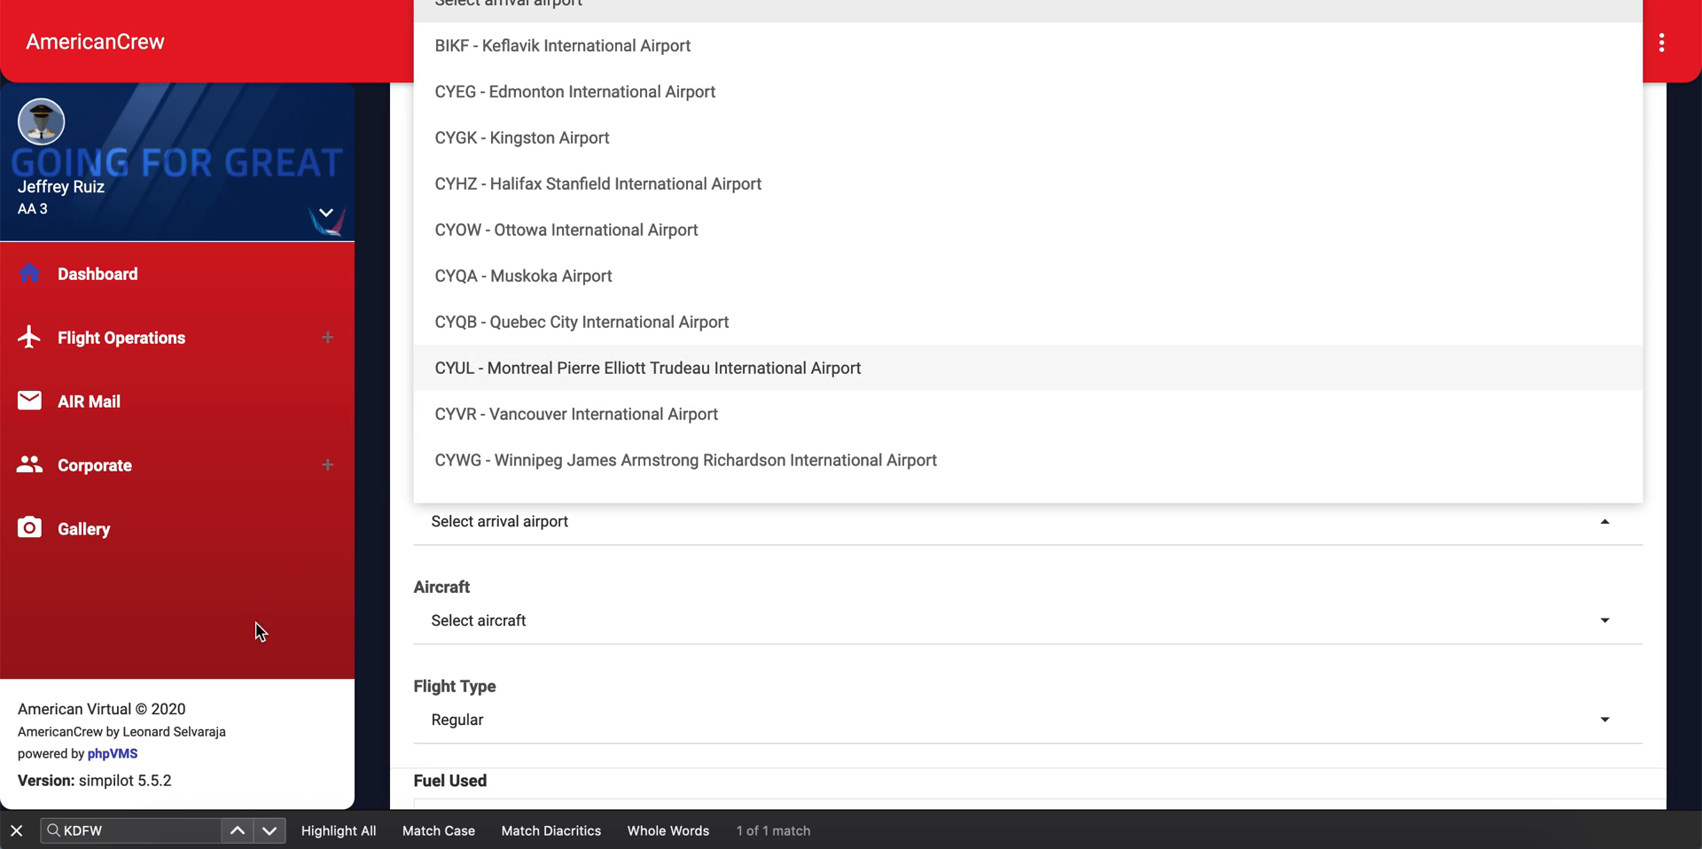
{"action": "left_click", "coordinate": [40, 833]}
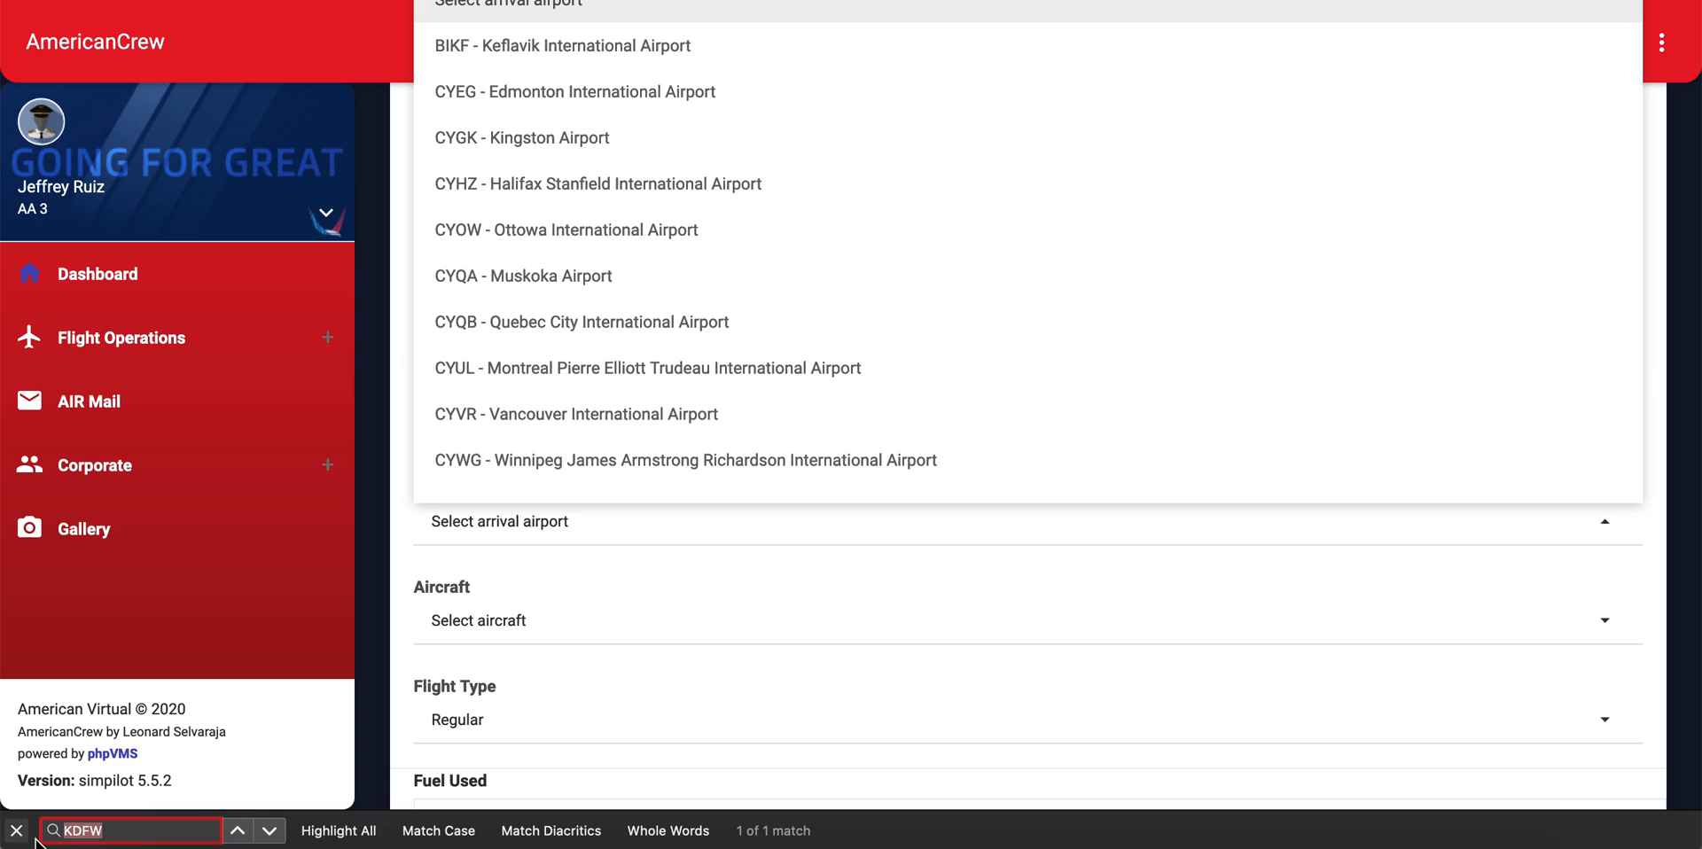
{"action": "type", "text": "KMIA"}
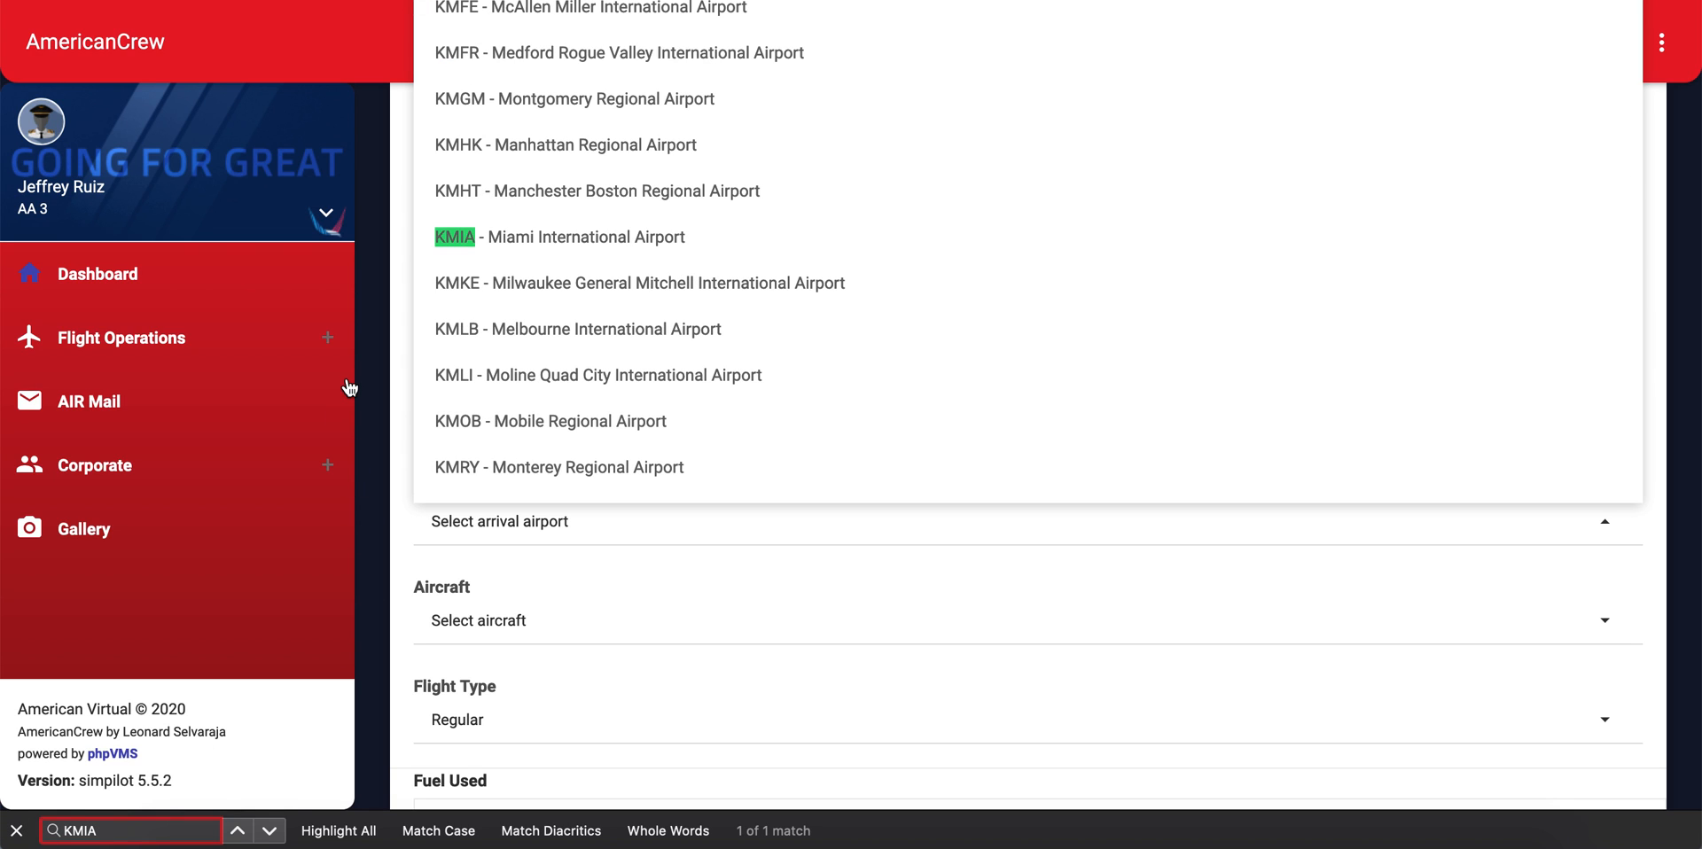
{"action": "left_click", "coordinate": [495, 251]}
Set the aircraft to A321-200 - N103NN.
{"action": "scroll", "coordinate": [490, 489], "scroll_direction": "down", "scroll_amount": 5}
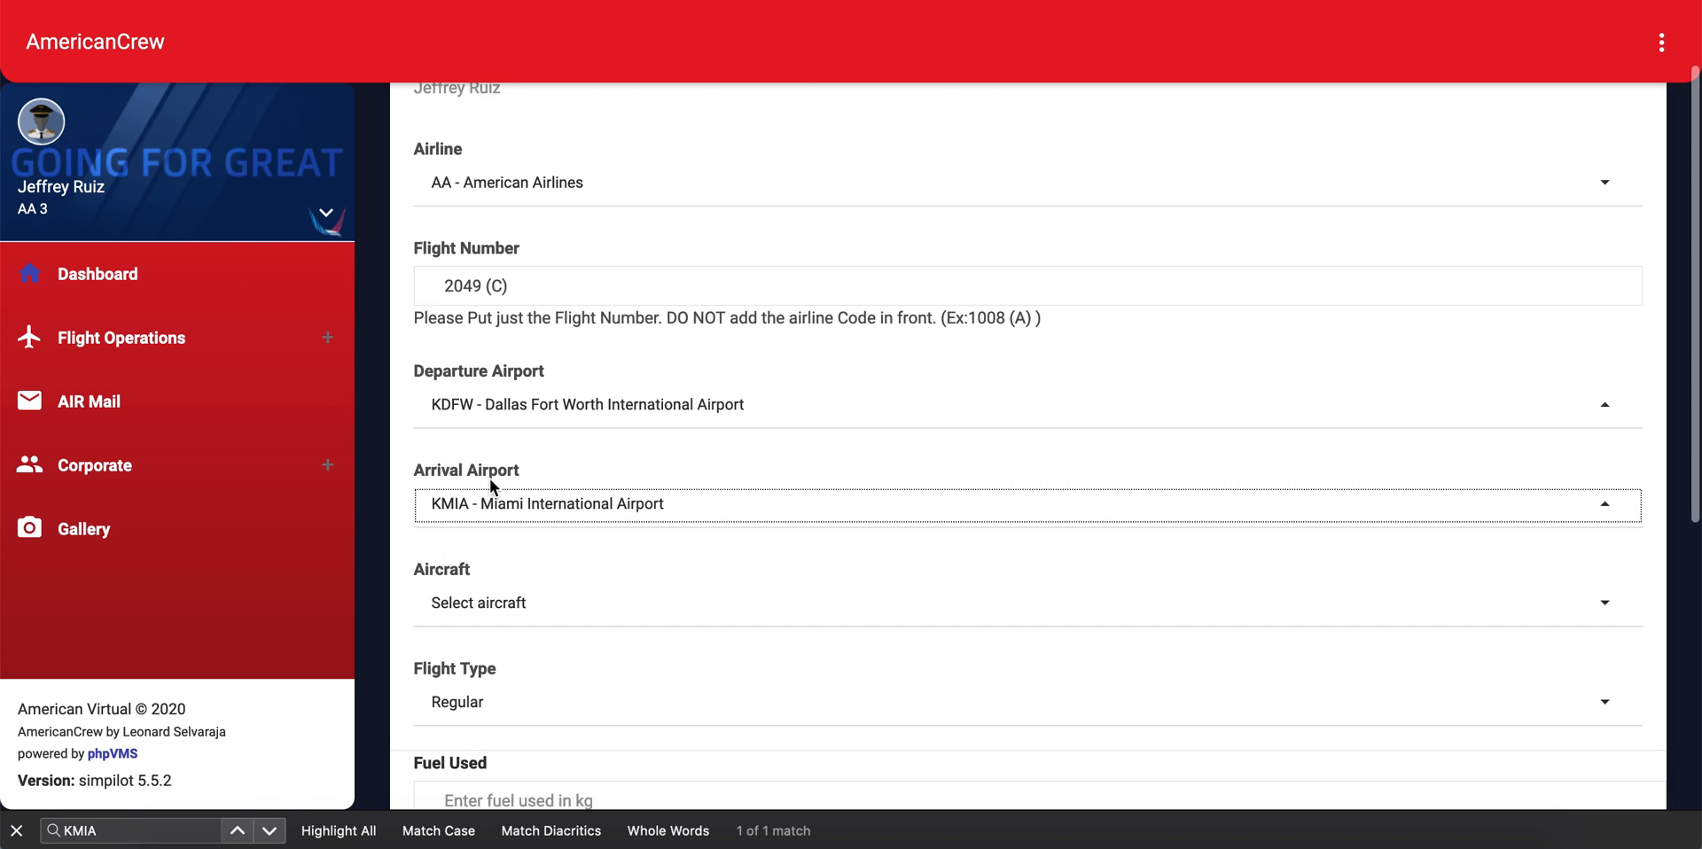
{"action": "left_click", "coordinate": [483, 413]}
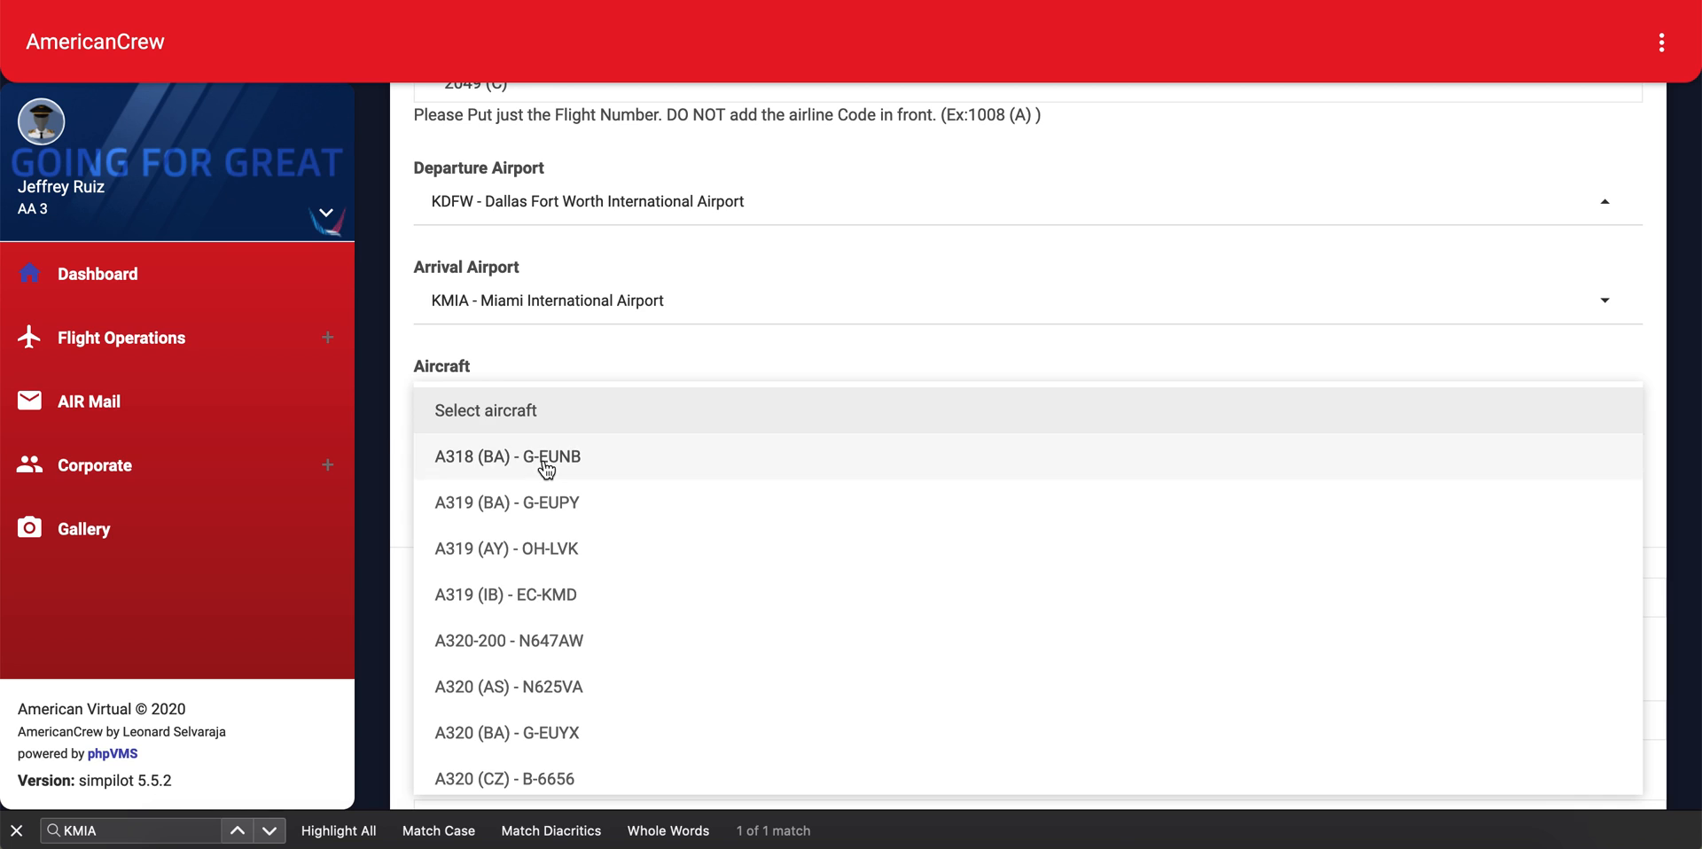
{"action": "scroll", "coordinate": [545, 467], "scroll_direction": "down", "scroll_amount": 3}
{"action": "scroll", "coordinate": [545, 467], "scroll_direction": "down", "scroll_amount": 5}
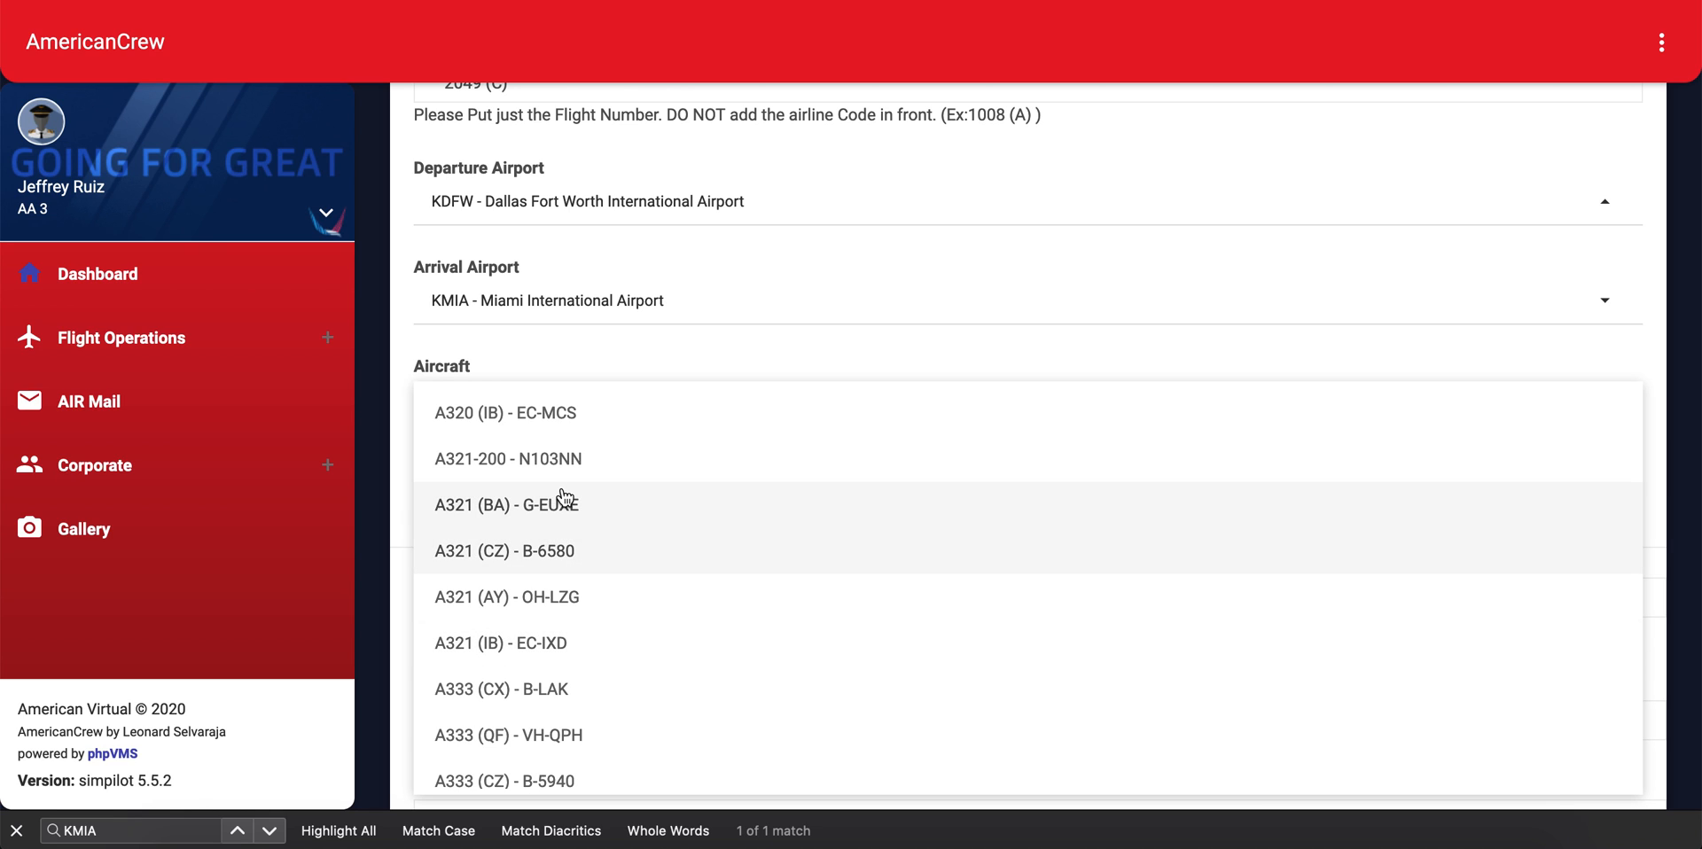
{"action": "scroll", "coordinate": [552, 557], "scroll_direction": "up", "scroll_amount": 6}
{"action": "scroll", "coordinate": [552, 557], "scroll_direction": "down", "scroll_amount": 20}
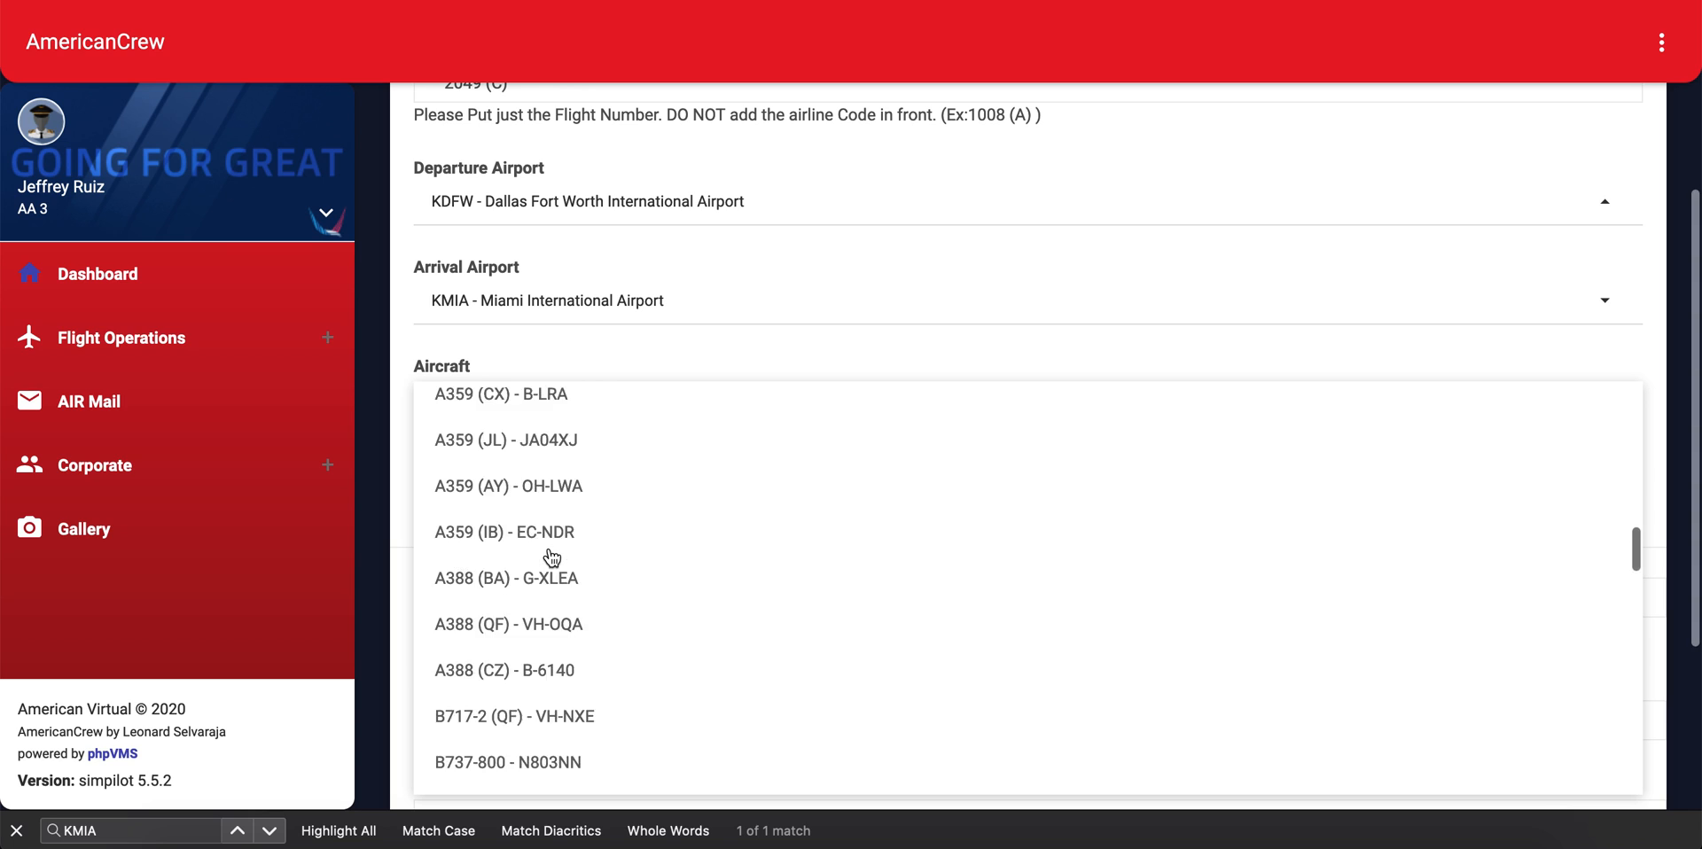
{"action": "scroll", "coordinate": [552, 557], "scroll_direction": "up", "scroll_amount": 8}
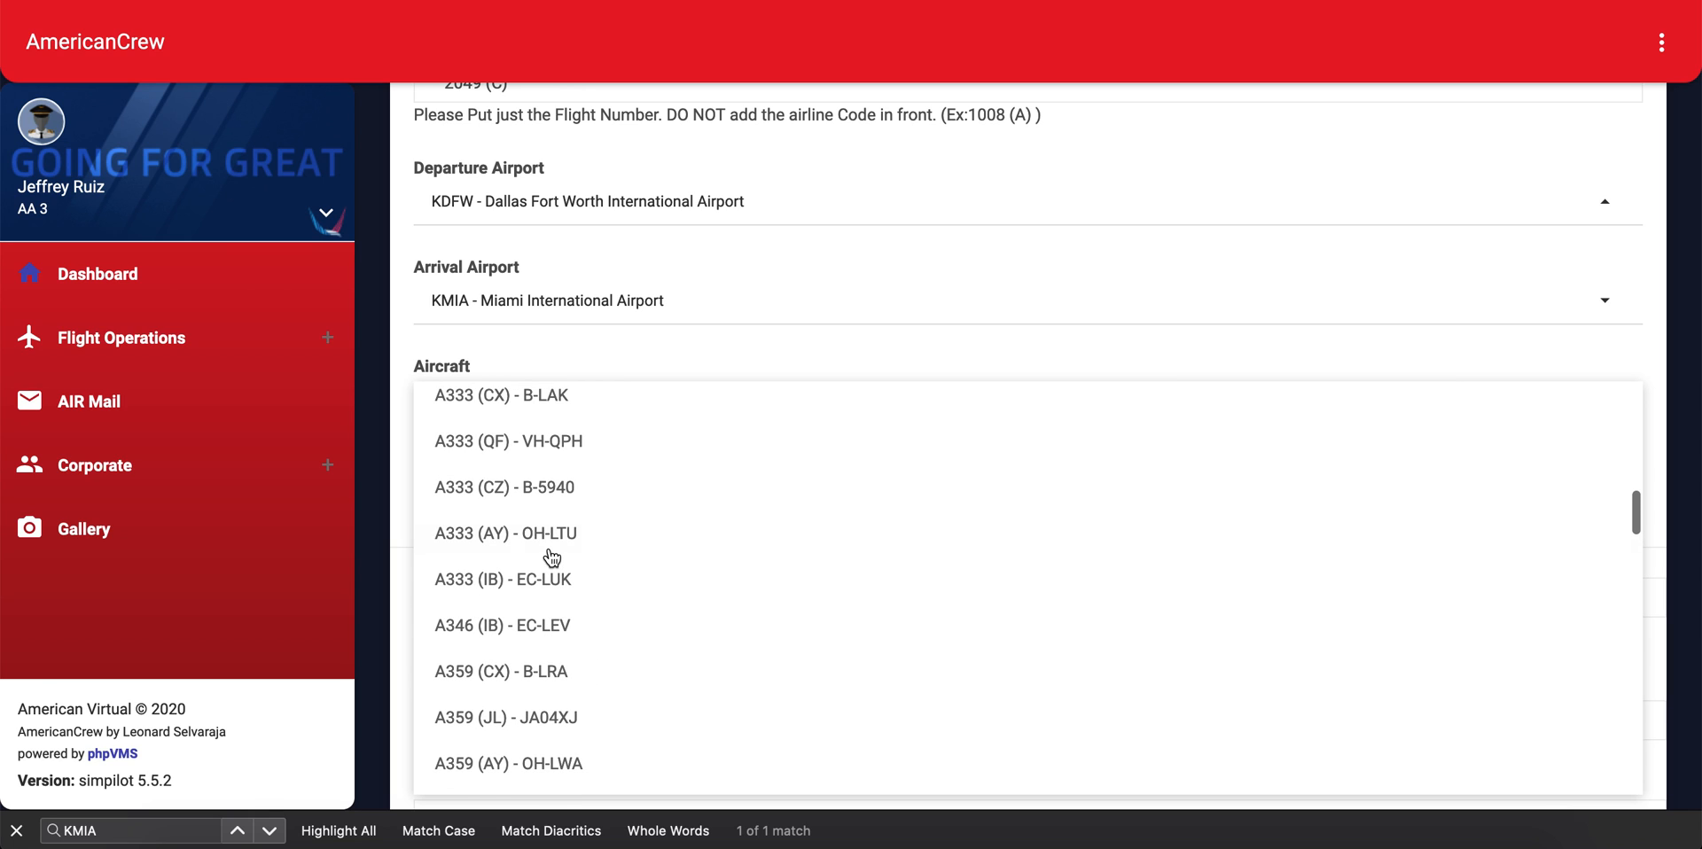
{"action": "scroll", "coordinate": [551, 557], "scroll_direction": "up", "scroll_amount": 4}
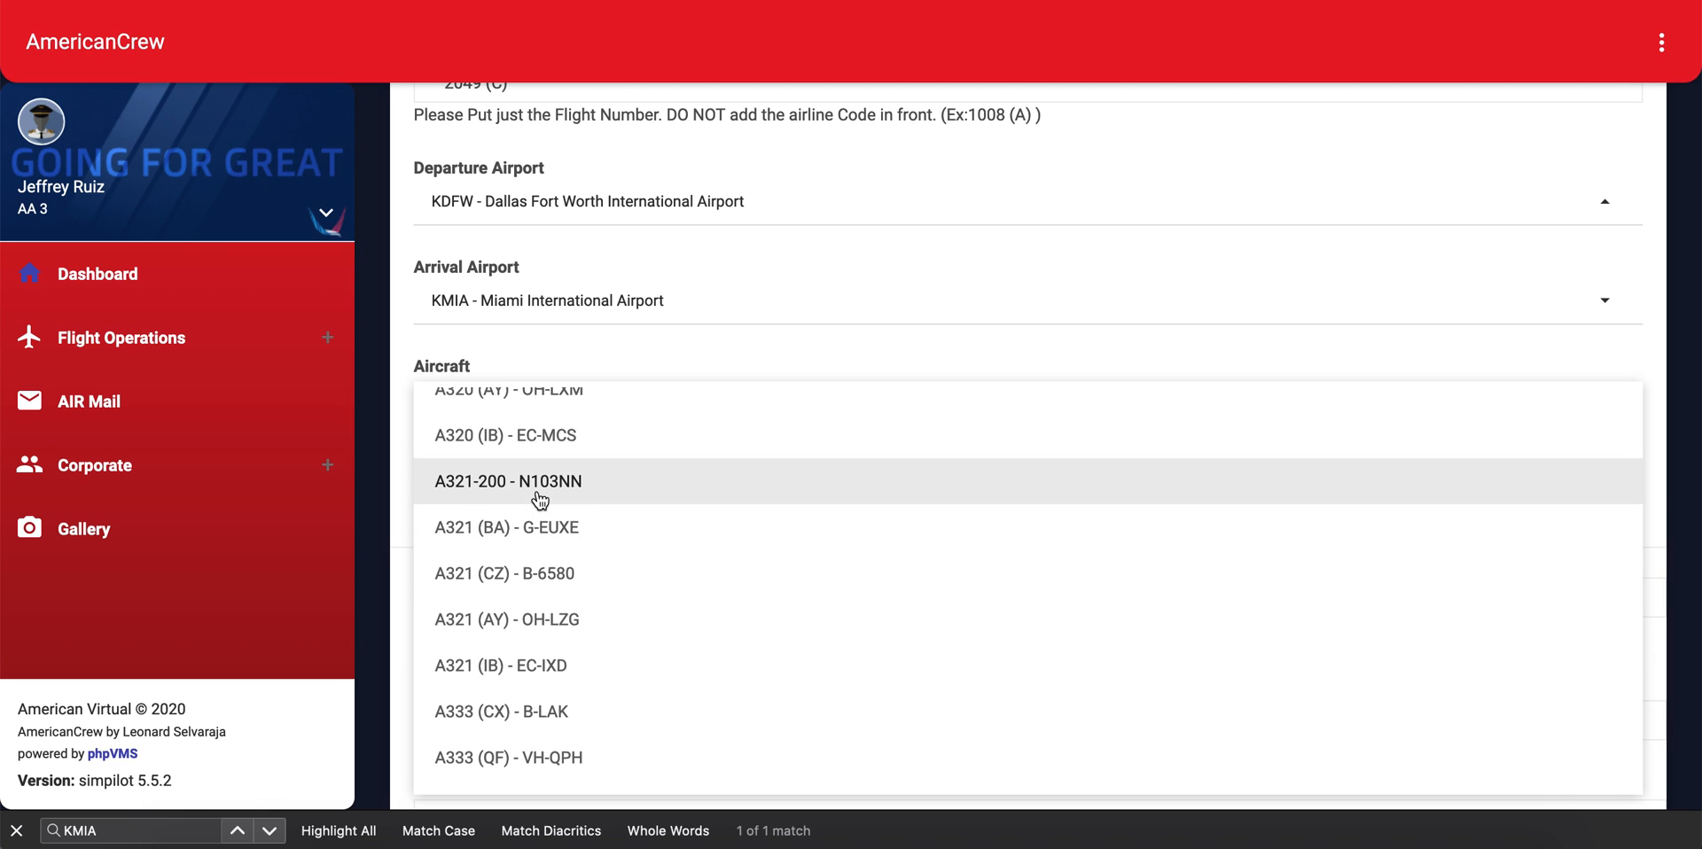
{"action": "left_click", "coordinate": [538, 498]}
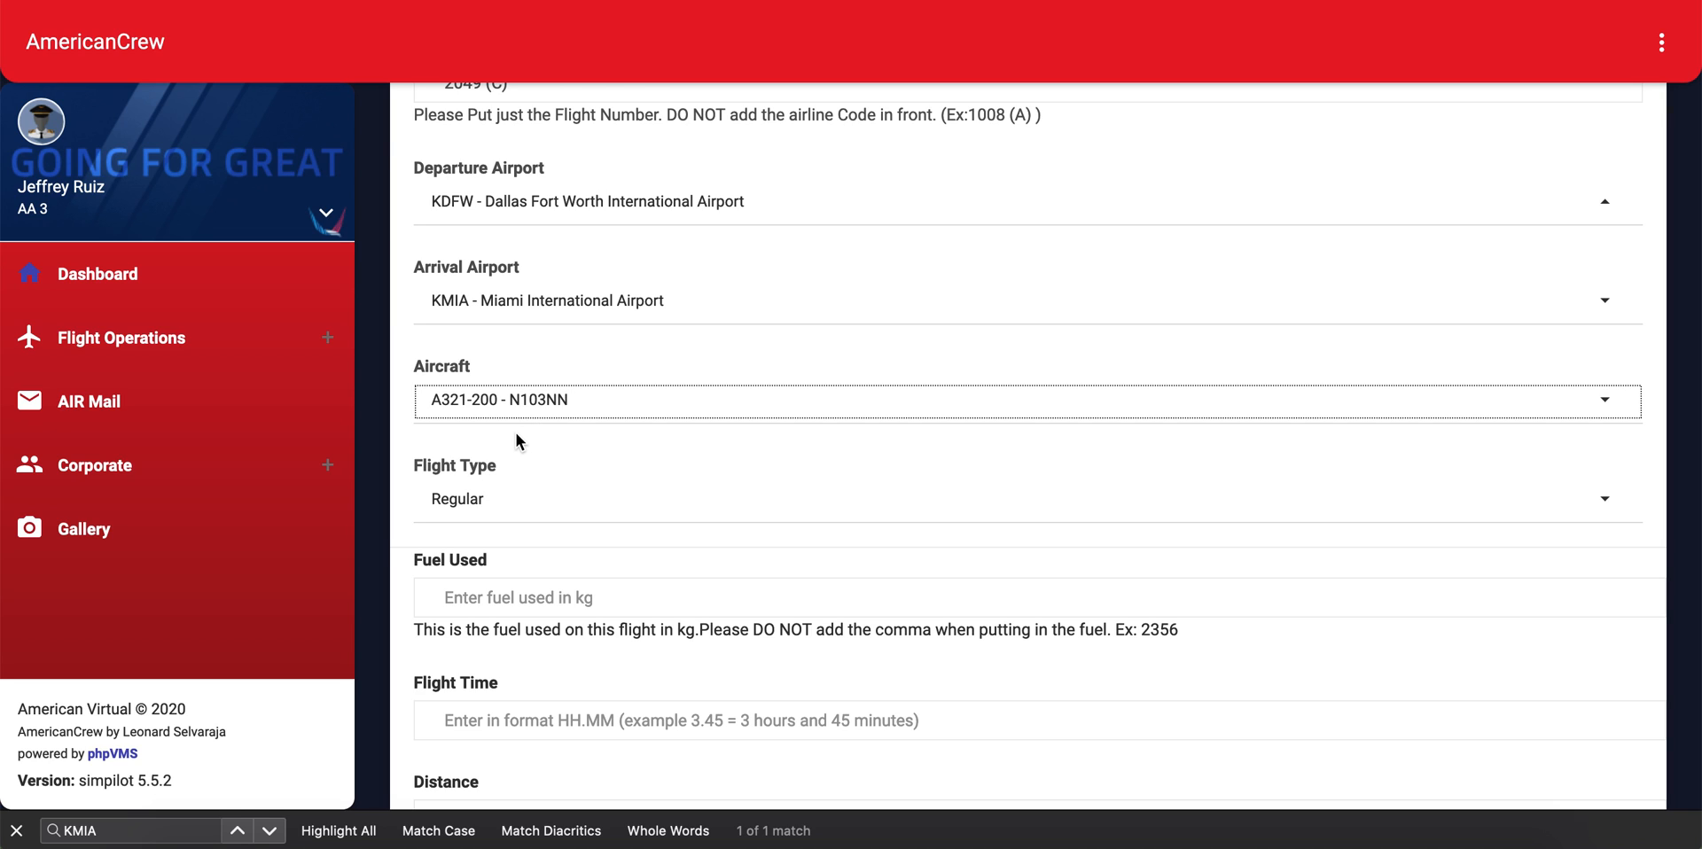
Set the flight type to Routes of the Week and the fuel used to 1754 kg.
{"action": "left_click", "coordinate": [475, 497]}
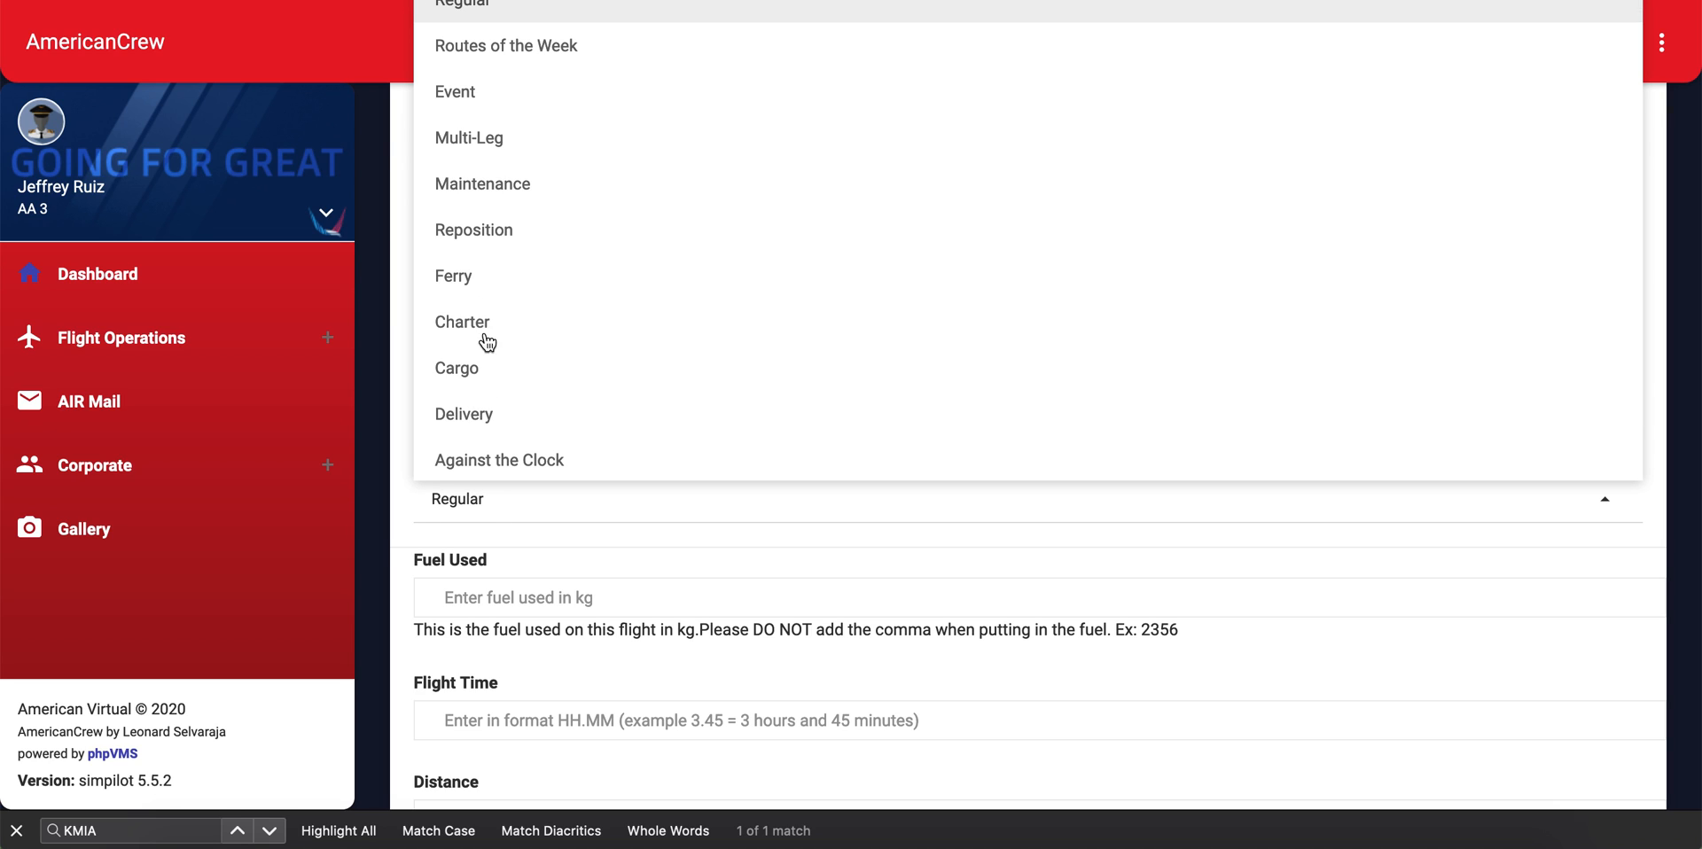
{"action": "left_click", "coordinate": [528, 54]}
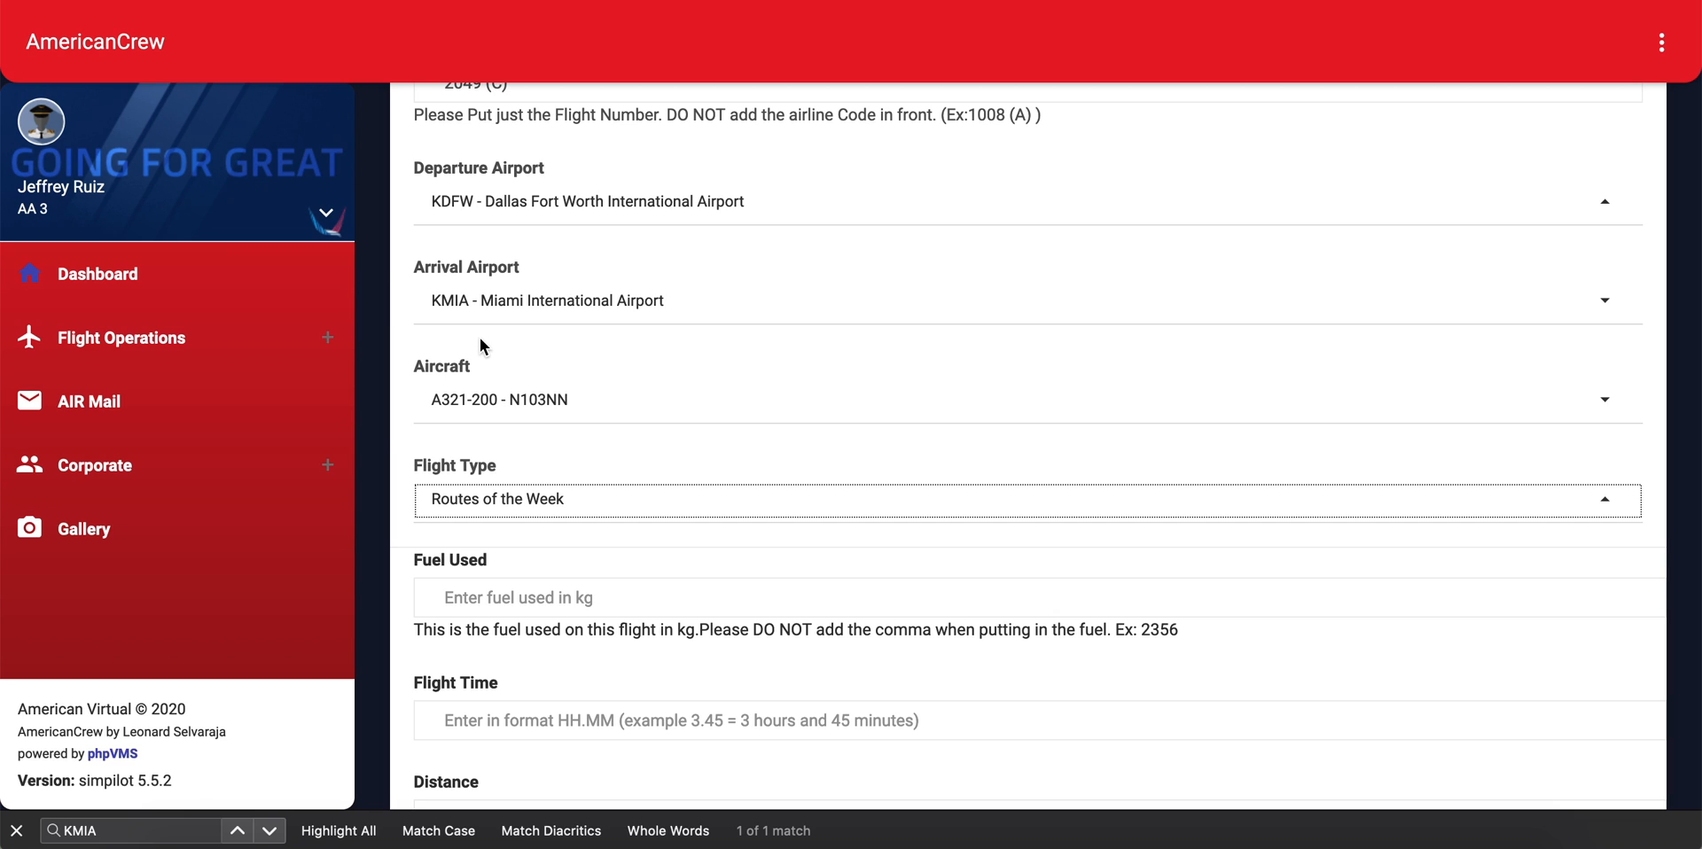
{"action": "scroll", "coordinate": [483, 538], "scroll_direction": "down", "scroll_amount": 2}
{"action": "left_click", "coordinate": [490, 388]}
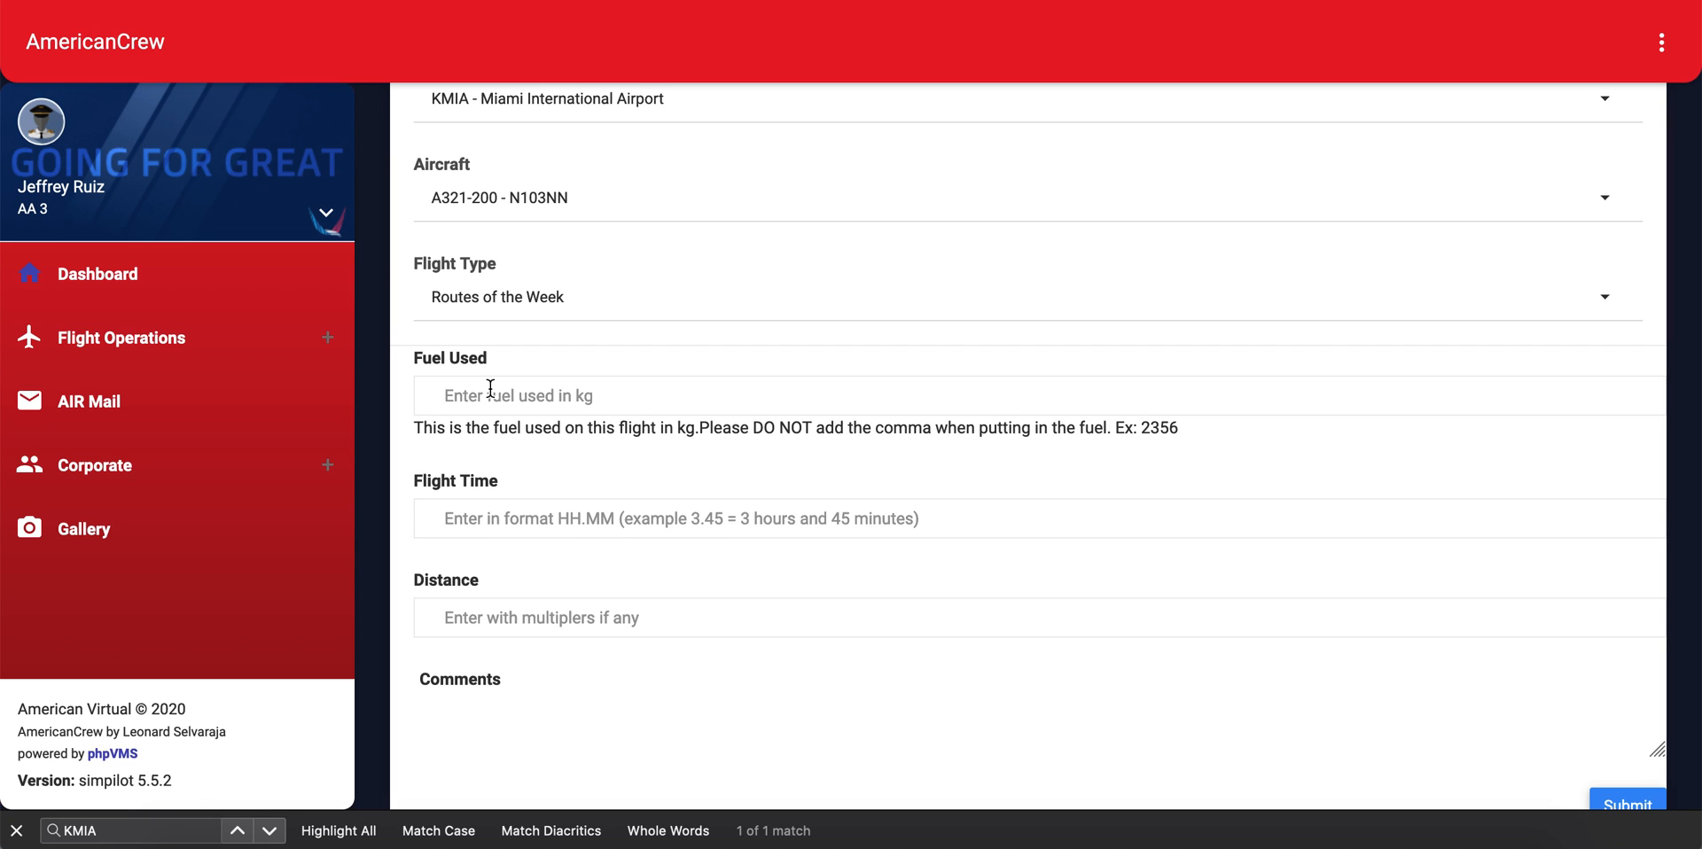
{"action": "type", "text": "17"}
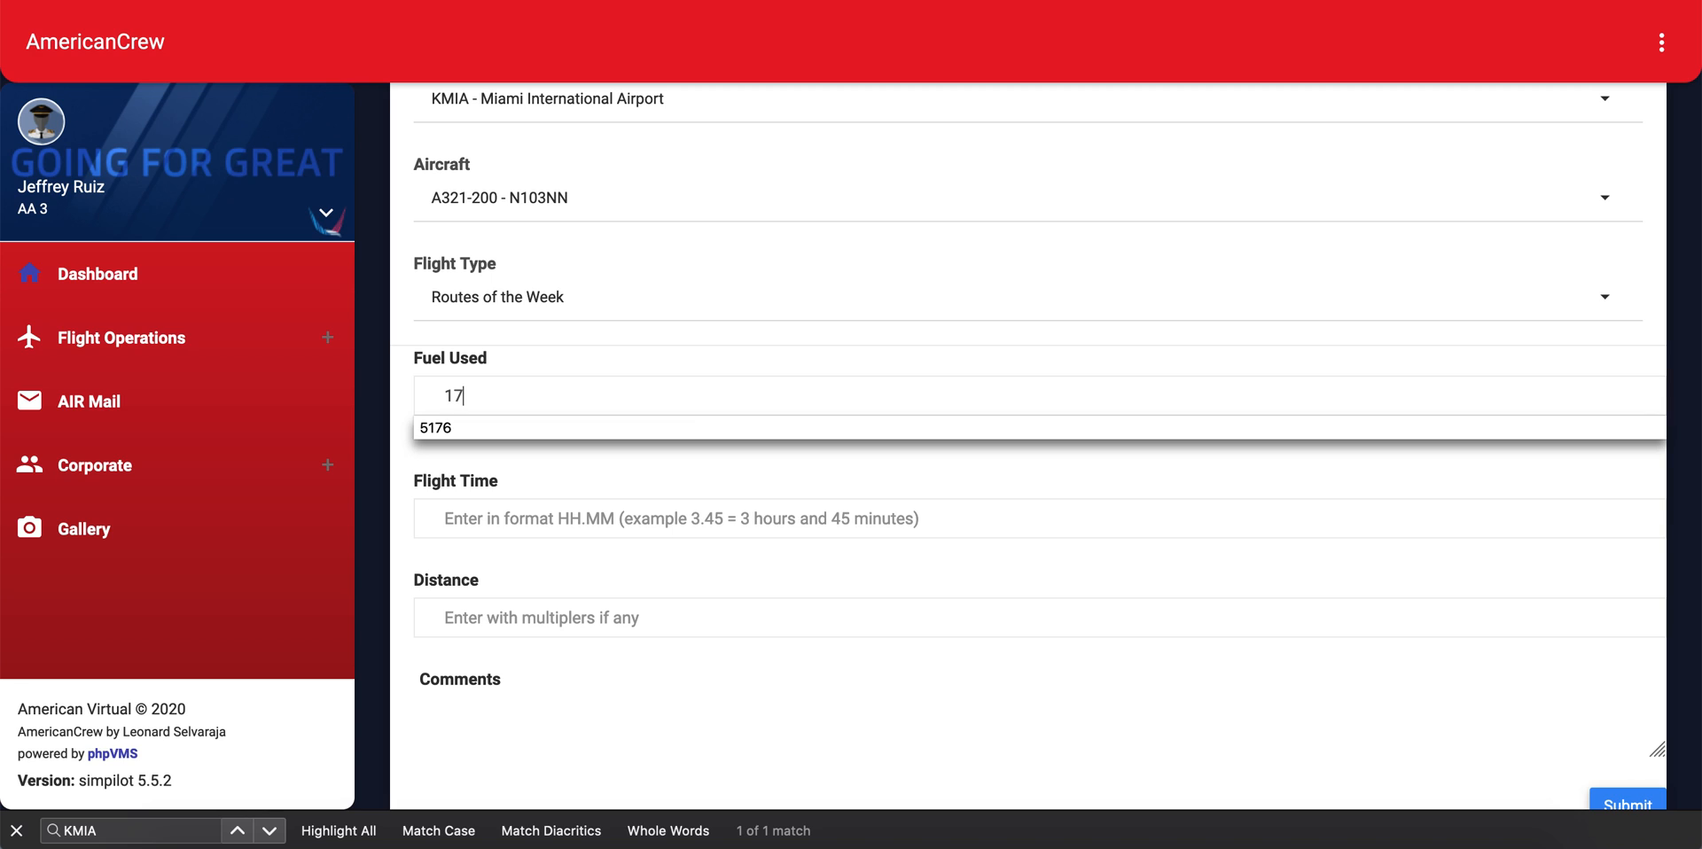
{"action": "type", "text": "54"}
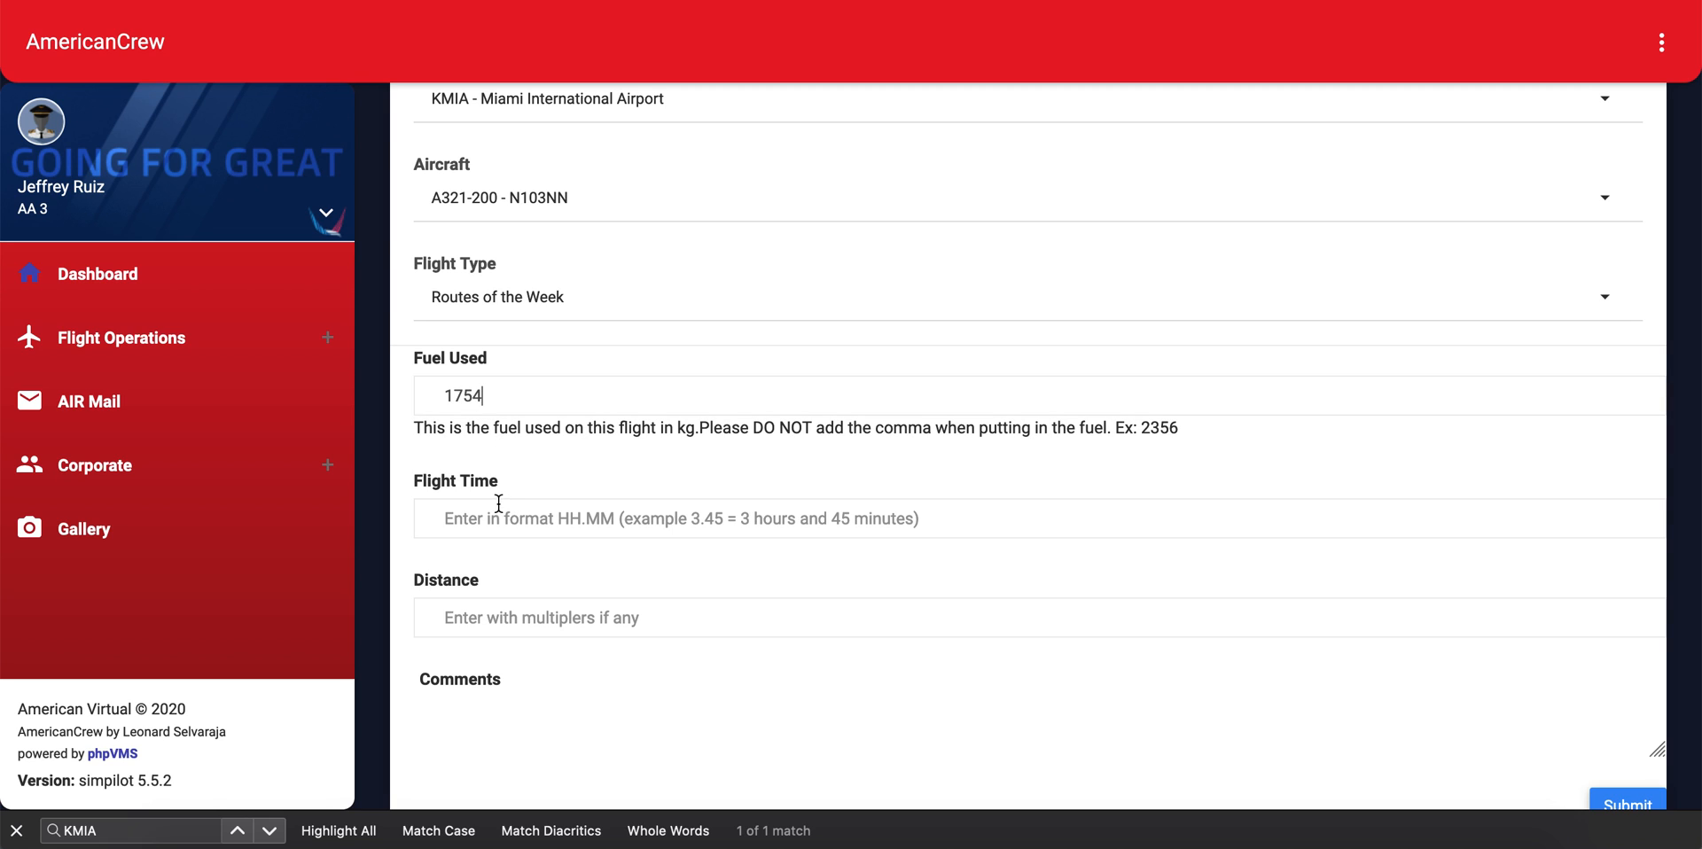
Enter a flight time of 3.09 and a distance of 1345, leaving the comments empty.
{"action": "left_click", "coordinate": [579, 527]}
{"action": "type", "text": "3.09"}
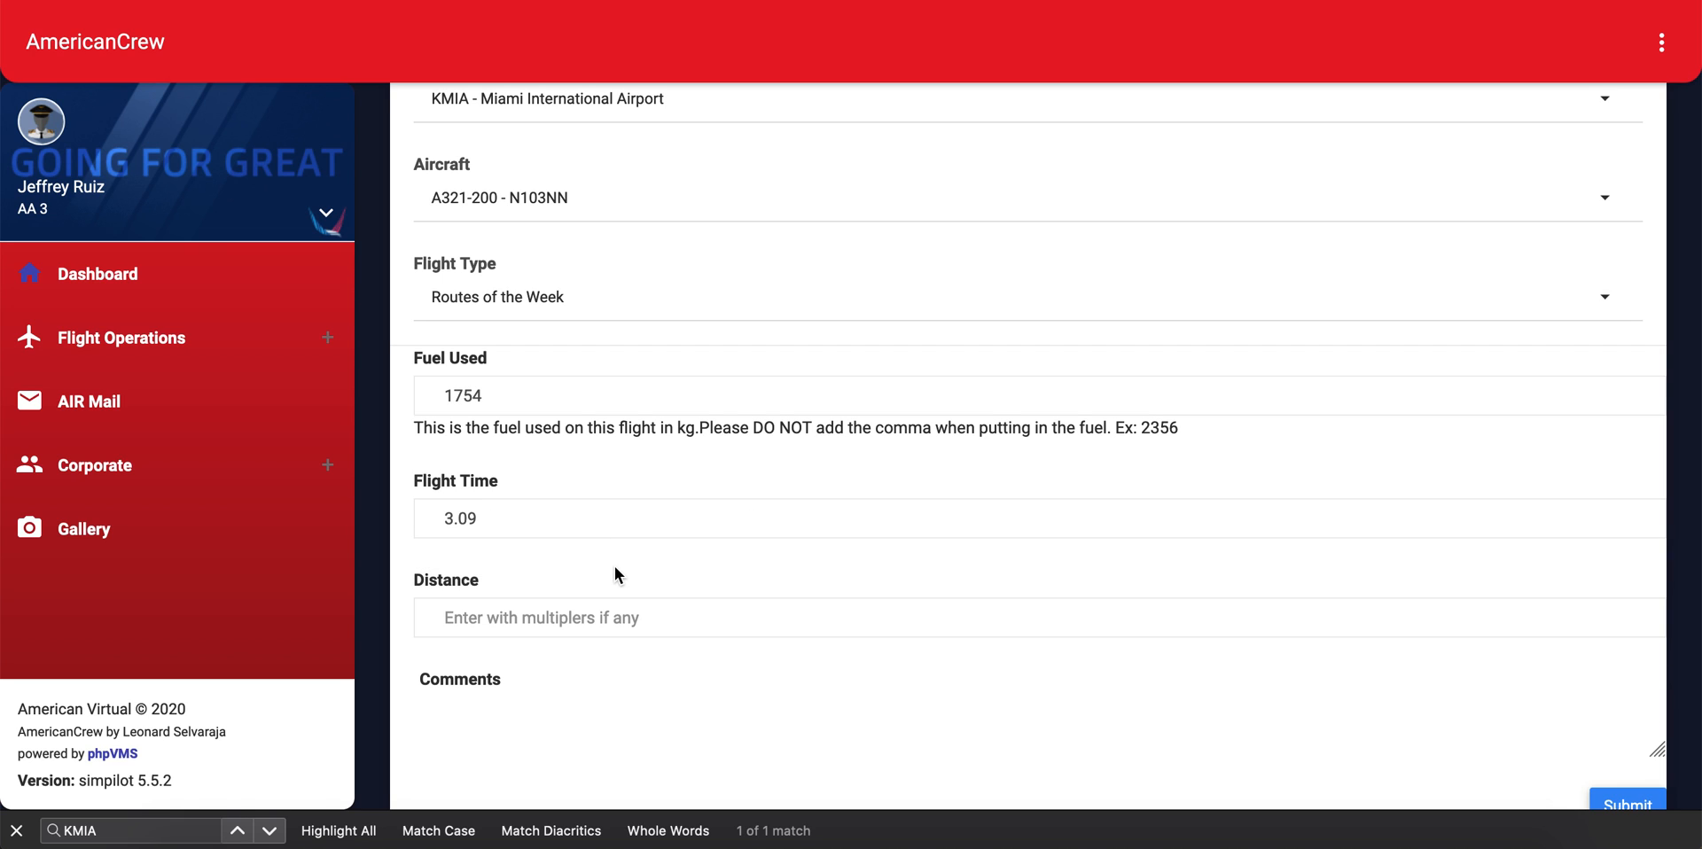
{"action": "left_click", "coordinate": [590, 617]}
{"action": "type", "text": "1345"}
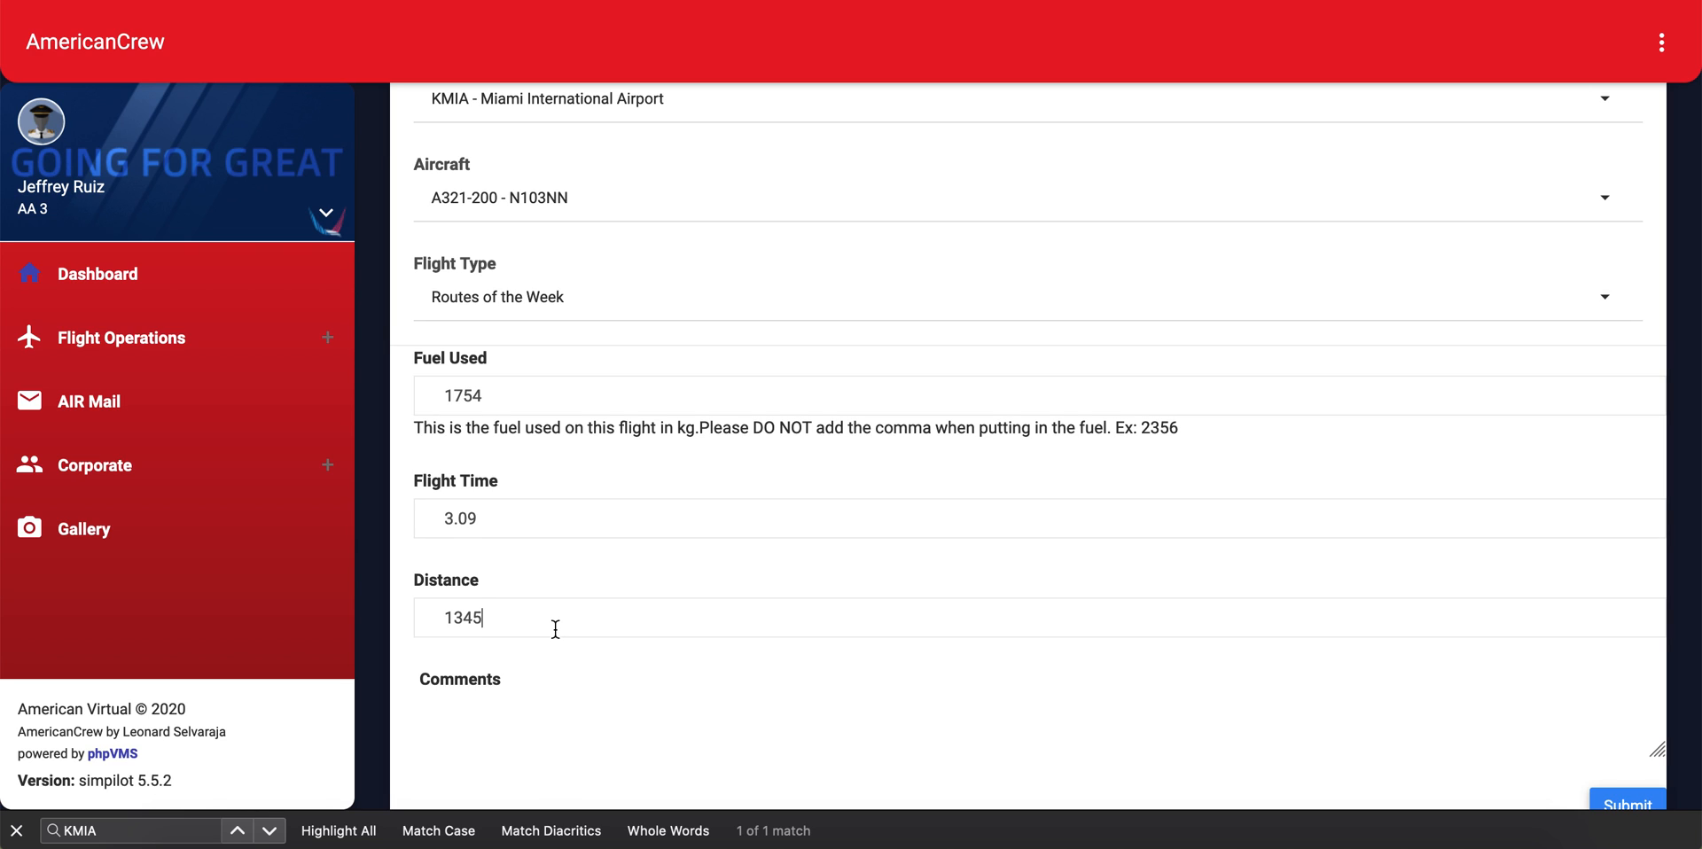
{"action": "scroll", "coordinate": [567, 700], "scroll_direction": "down", "scroll_amount": 2}
{"action": "left_click", "coordinate": [574, 679]}
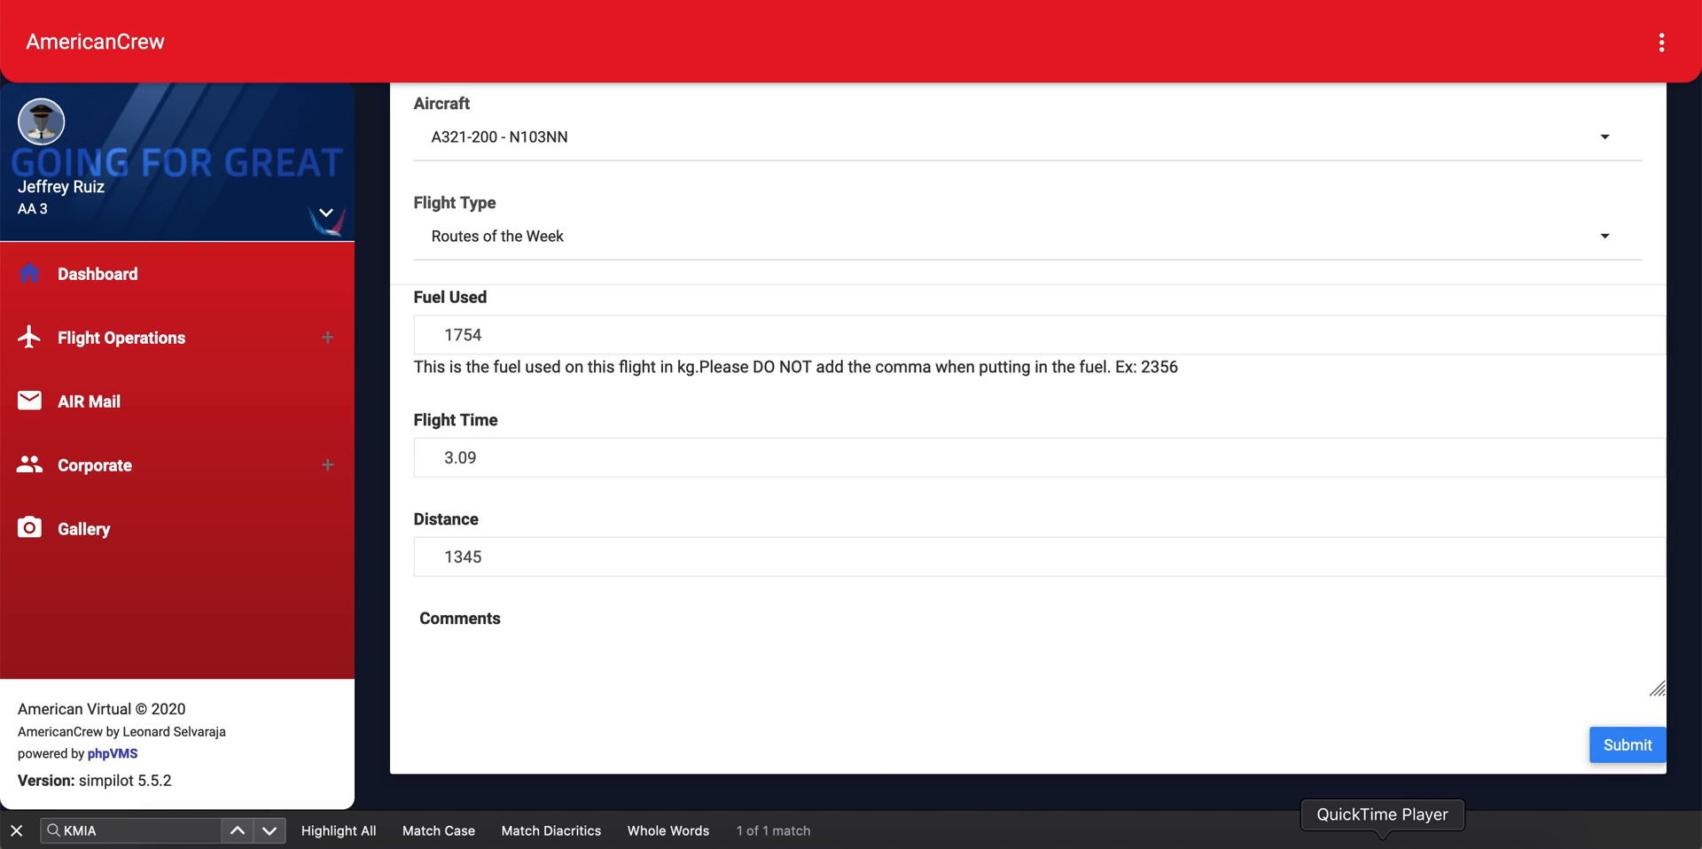
Switch to Calculator and convert the flight time of 3 hours 9 minutes into minutes as 3 × 60 + 9.
{"action": "left_click", "coordinate": [1436, 834]}
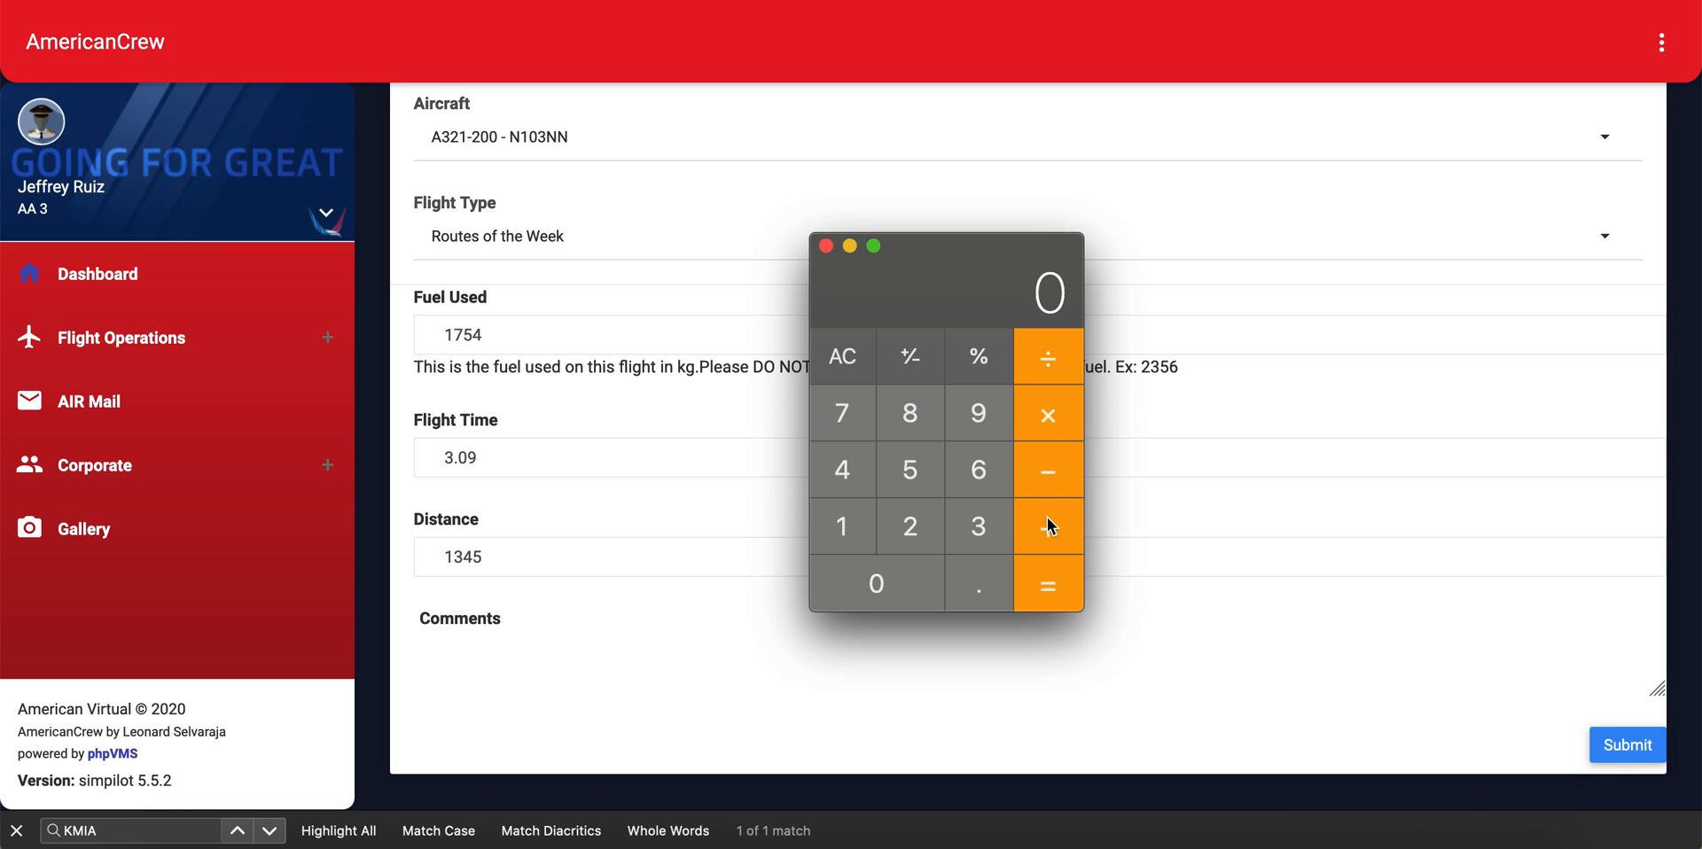
{"action": "key", "text": "3"}
{"action": "key", "text": "asterisk"}
{"action": "key", "text": "6"}
{"action": "key", "text": "0"}
{"action": "key", "text": "3"}
{"action": "key", "text": "Return"}
{"action": "left_click", "coordinate": [1020, 524]}
{"action": "left_click", "coordinate": [965, 418]}
{"action": "left_click", "coordinate": [1049, 589]}
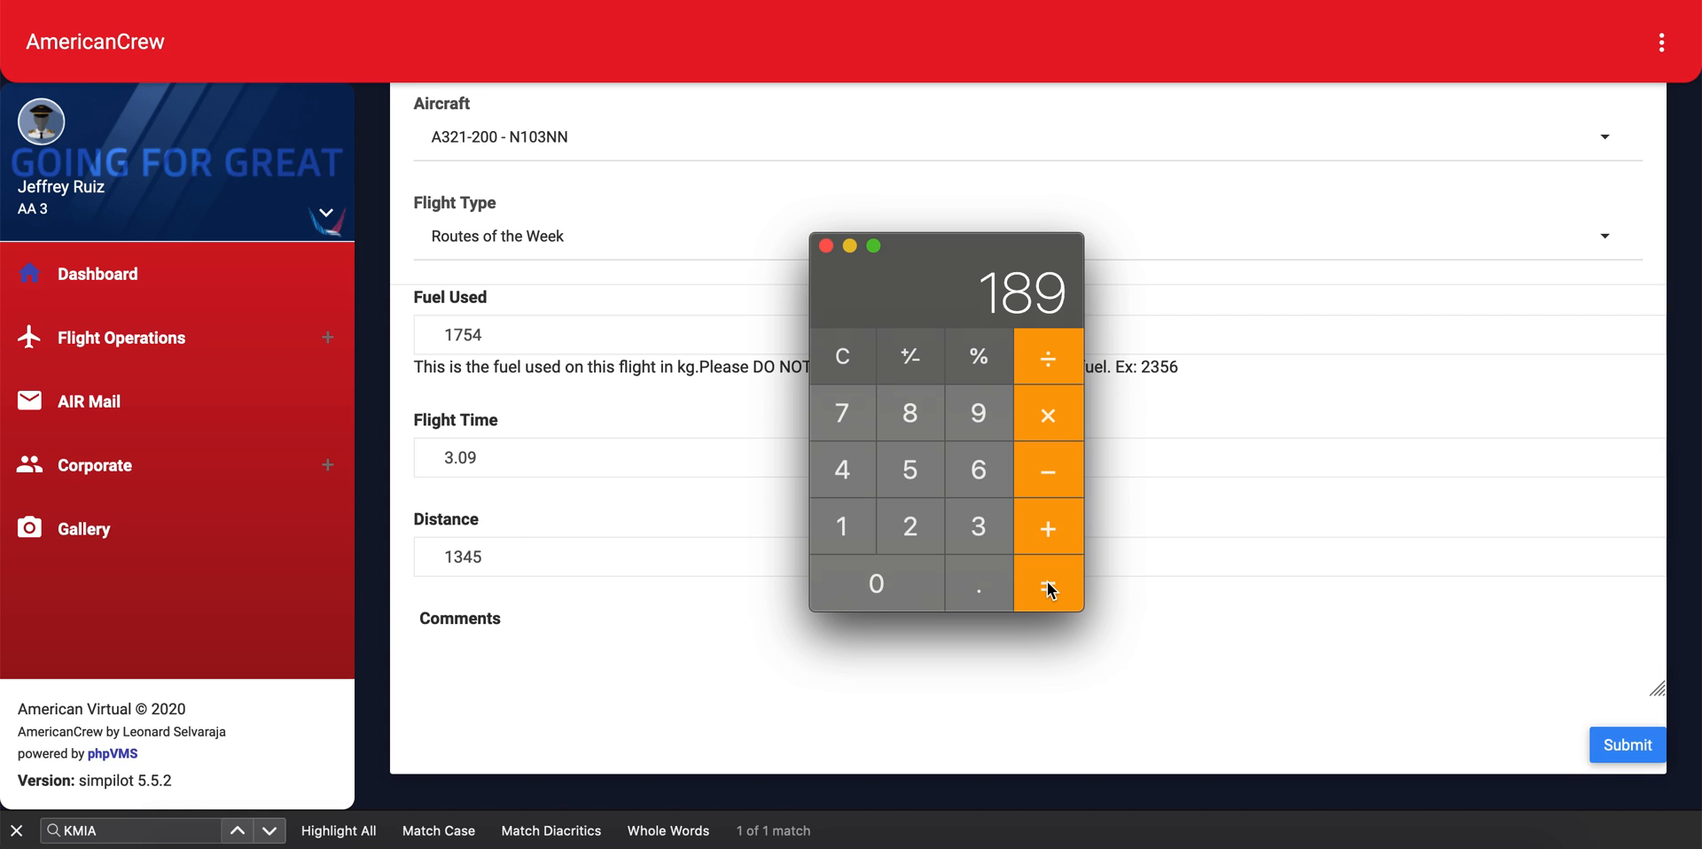
Multiply the flight time in minutes by the 1.5 multiplier, and clear the calculator.
{"action": "left_click", "coordinate": [1052, 429]}
{"action": "type", "text": "1.5"}
{"action": "key", "text": "Return"}
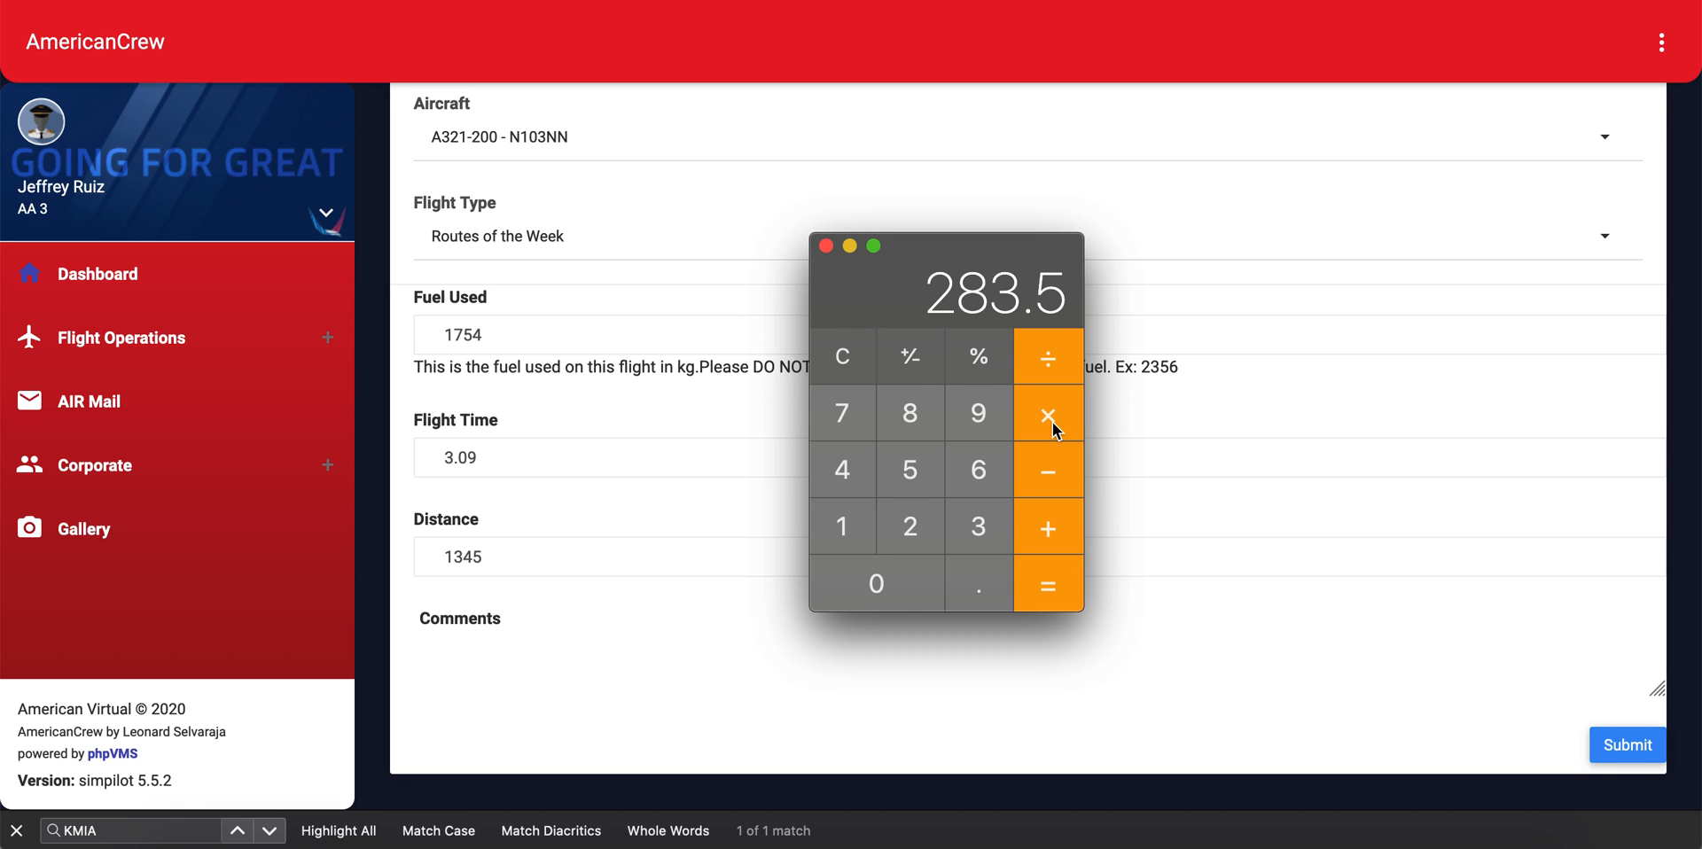
{"action": "left_click", "coordinate": [851, 351]}
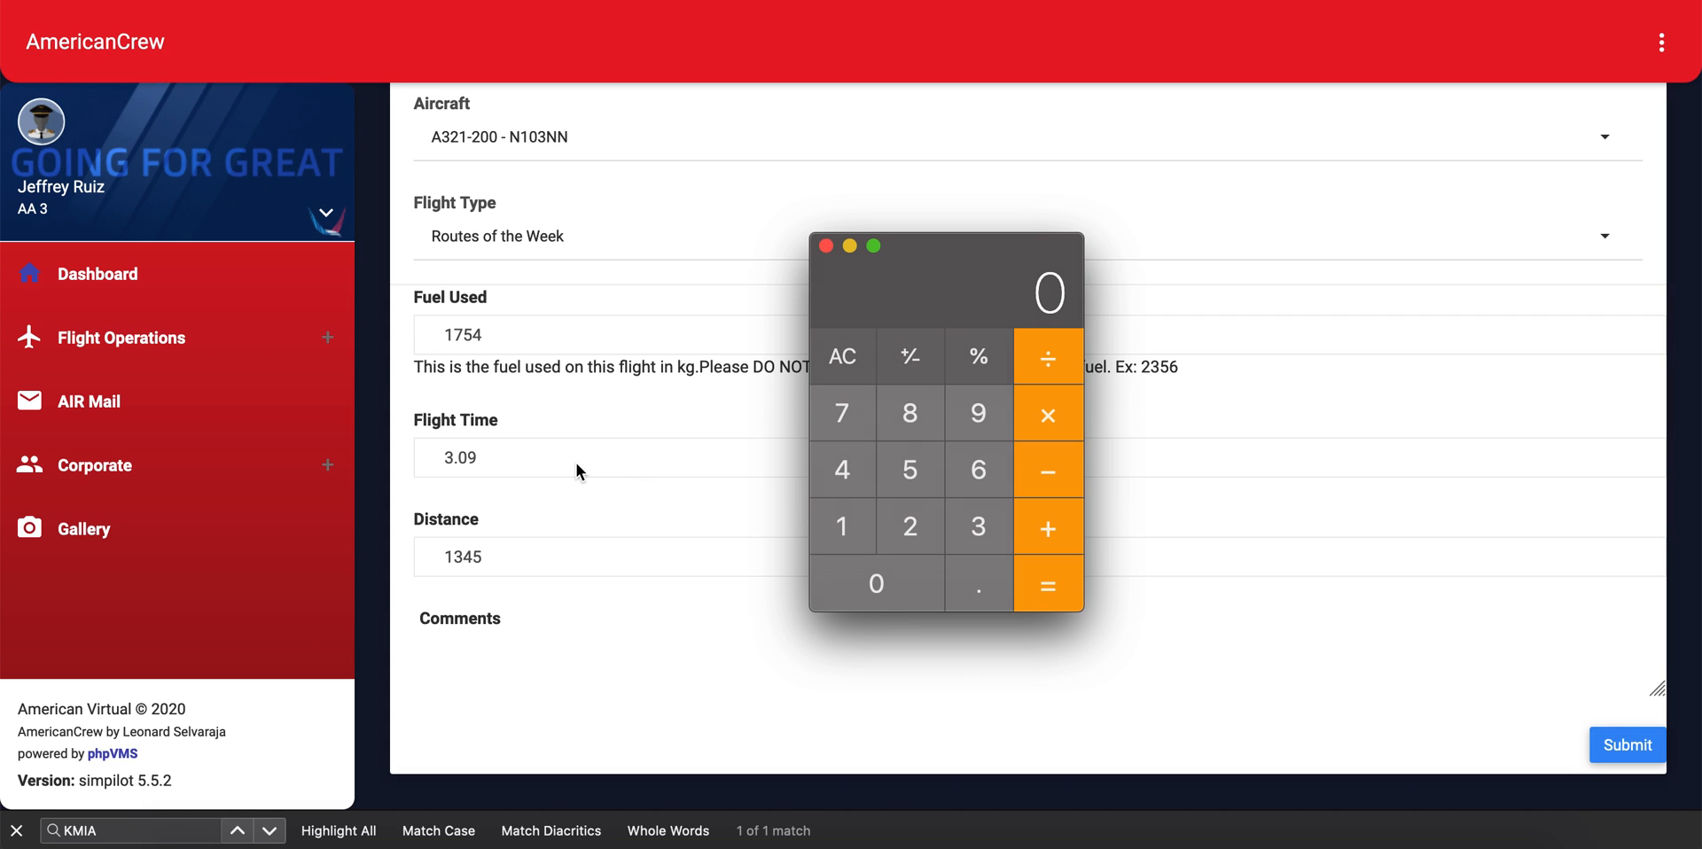
Return to the PIREP form in the browser and set the flight time to 4.44.
{"action": "left_click", "coordinate": [512, 460]}
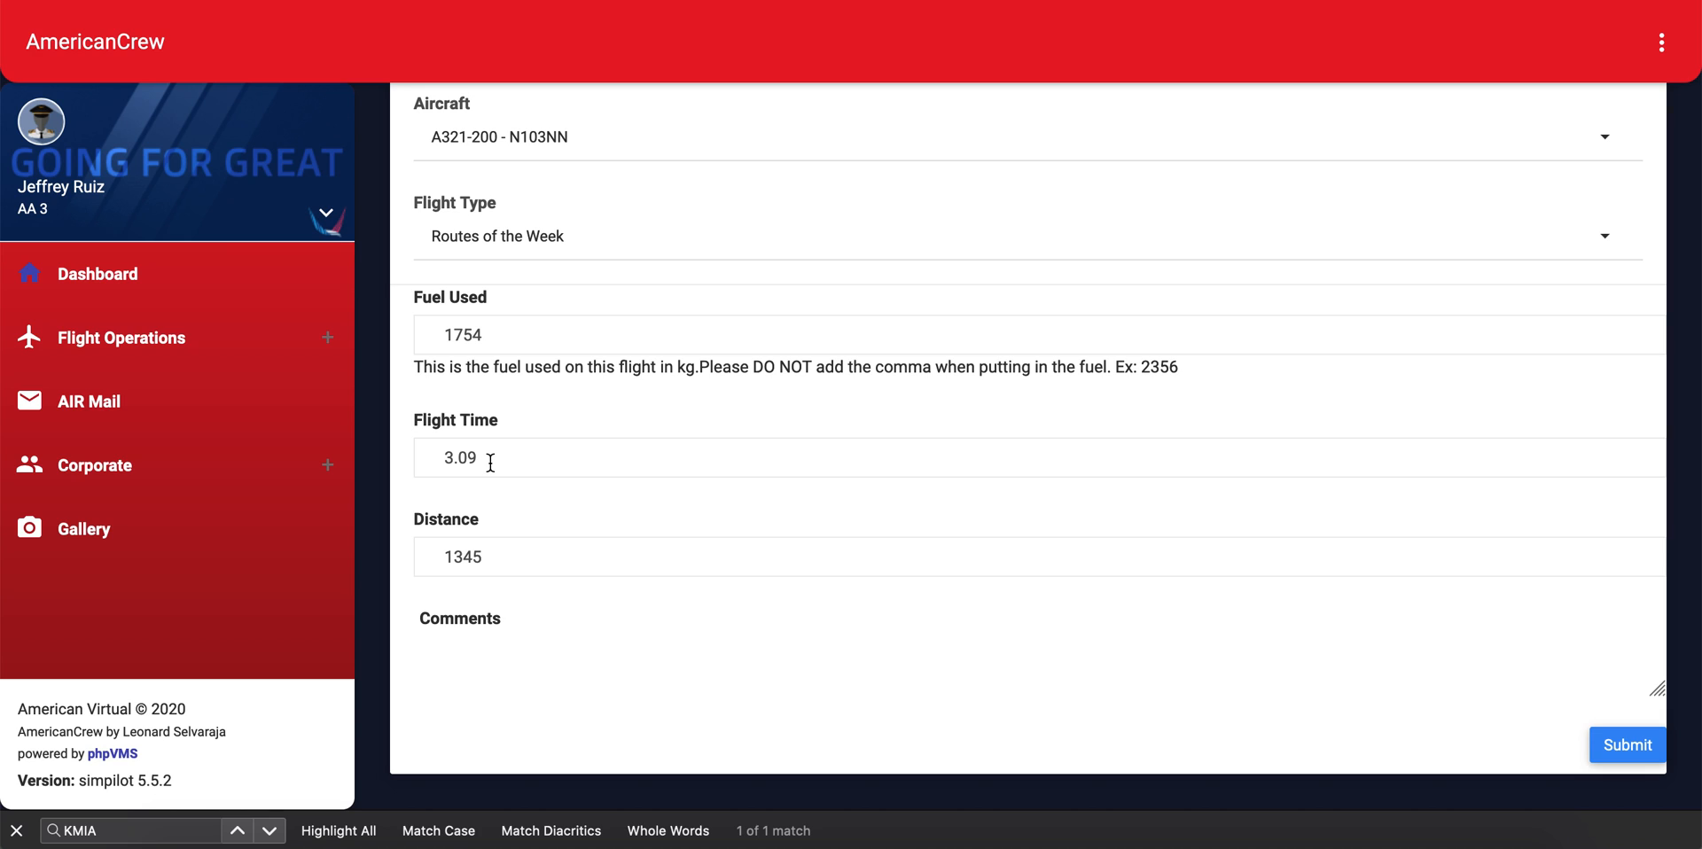
{"action": "left_click_drag", "start_coordinate": [490, 462], "coordinate": [418, 461]}
{"action": "type", "text": "4."}
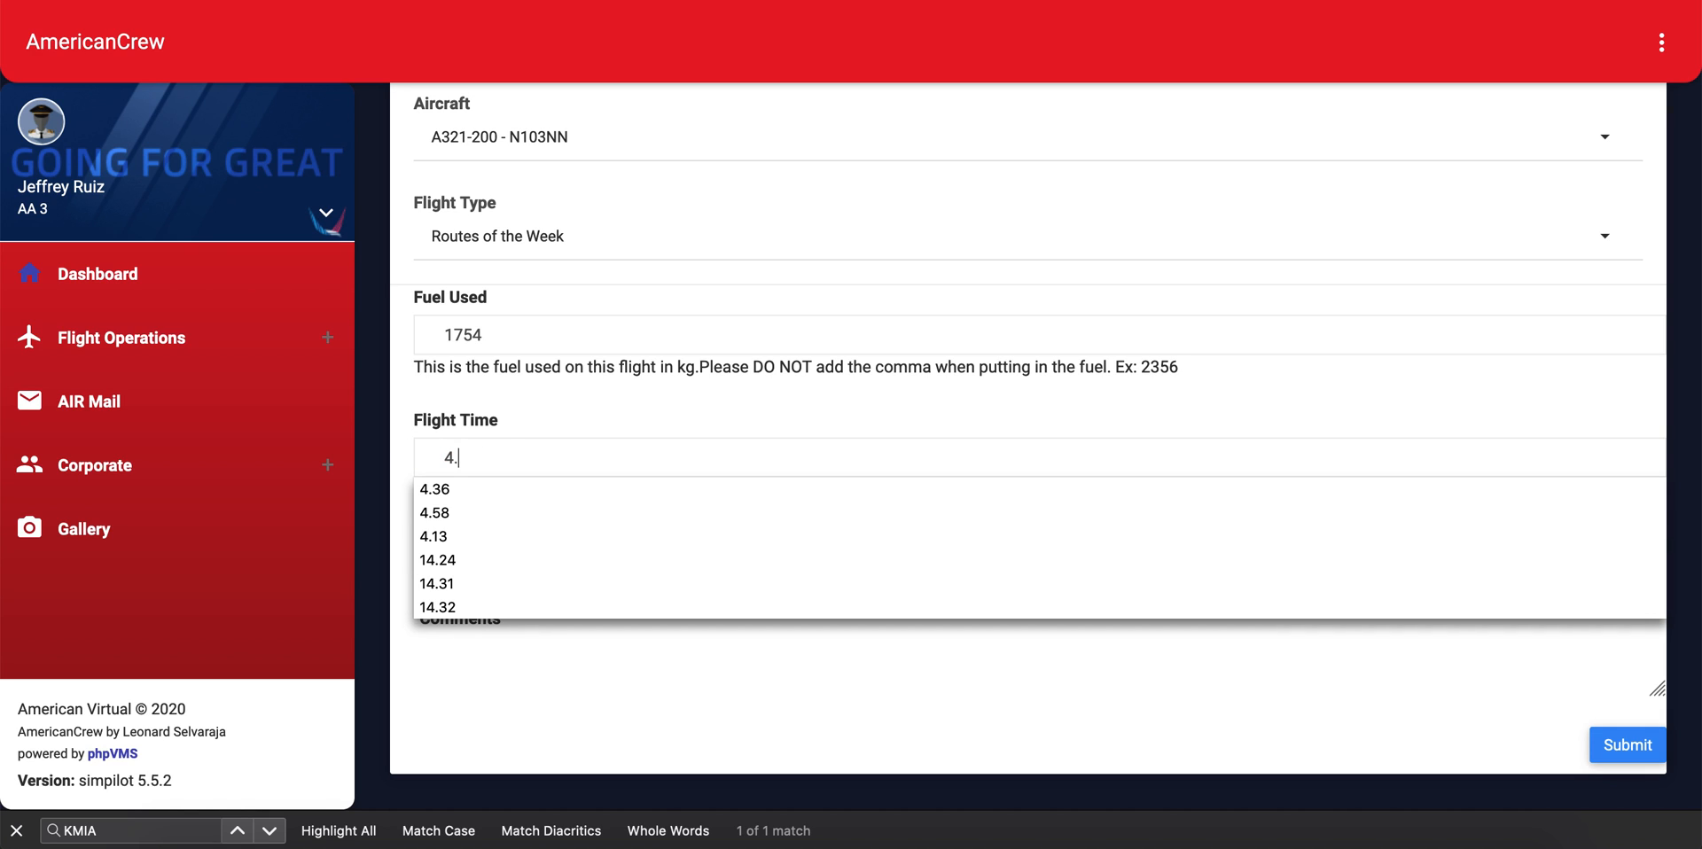
{"action": "type", "text": "44"}
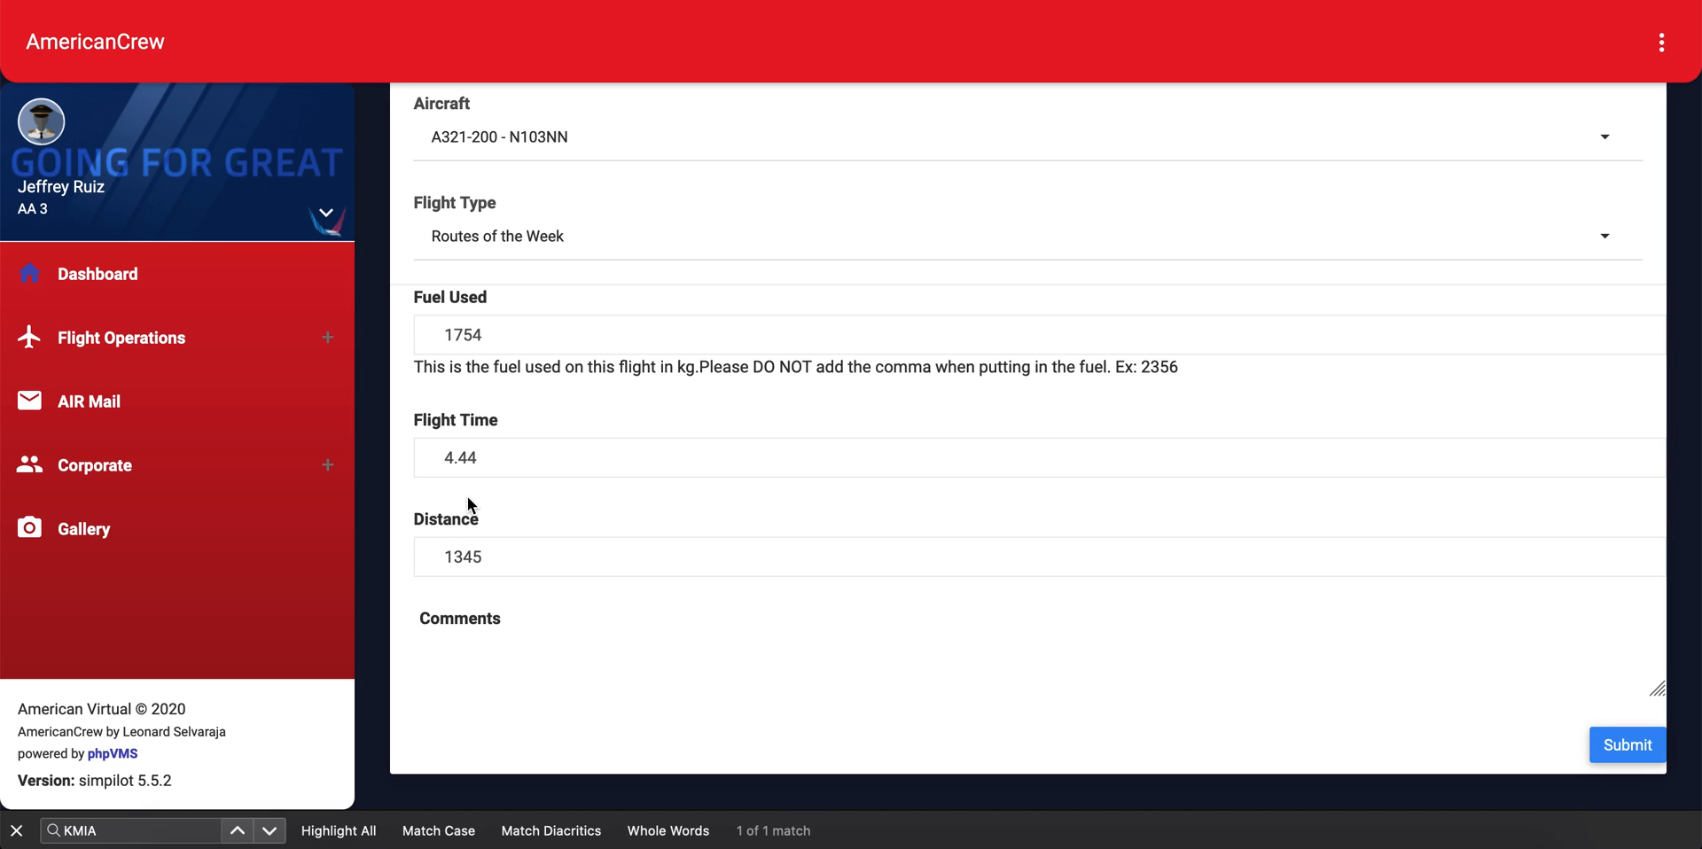
Enter the comment "3:09 original time (1.5x ROTW multi)" in the PIREP form.
{"action": "left_click", "coordinate": [506, 669]}
{"action": "type", "text": "3:09 original time "}
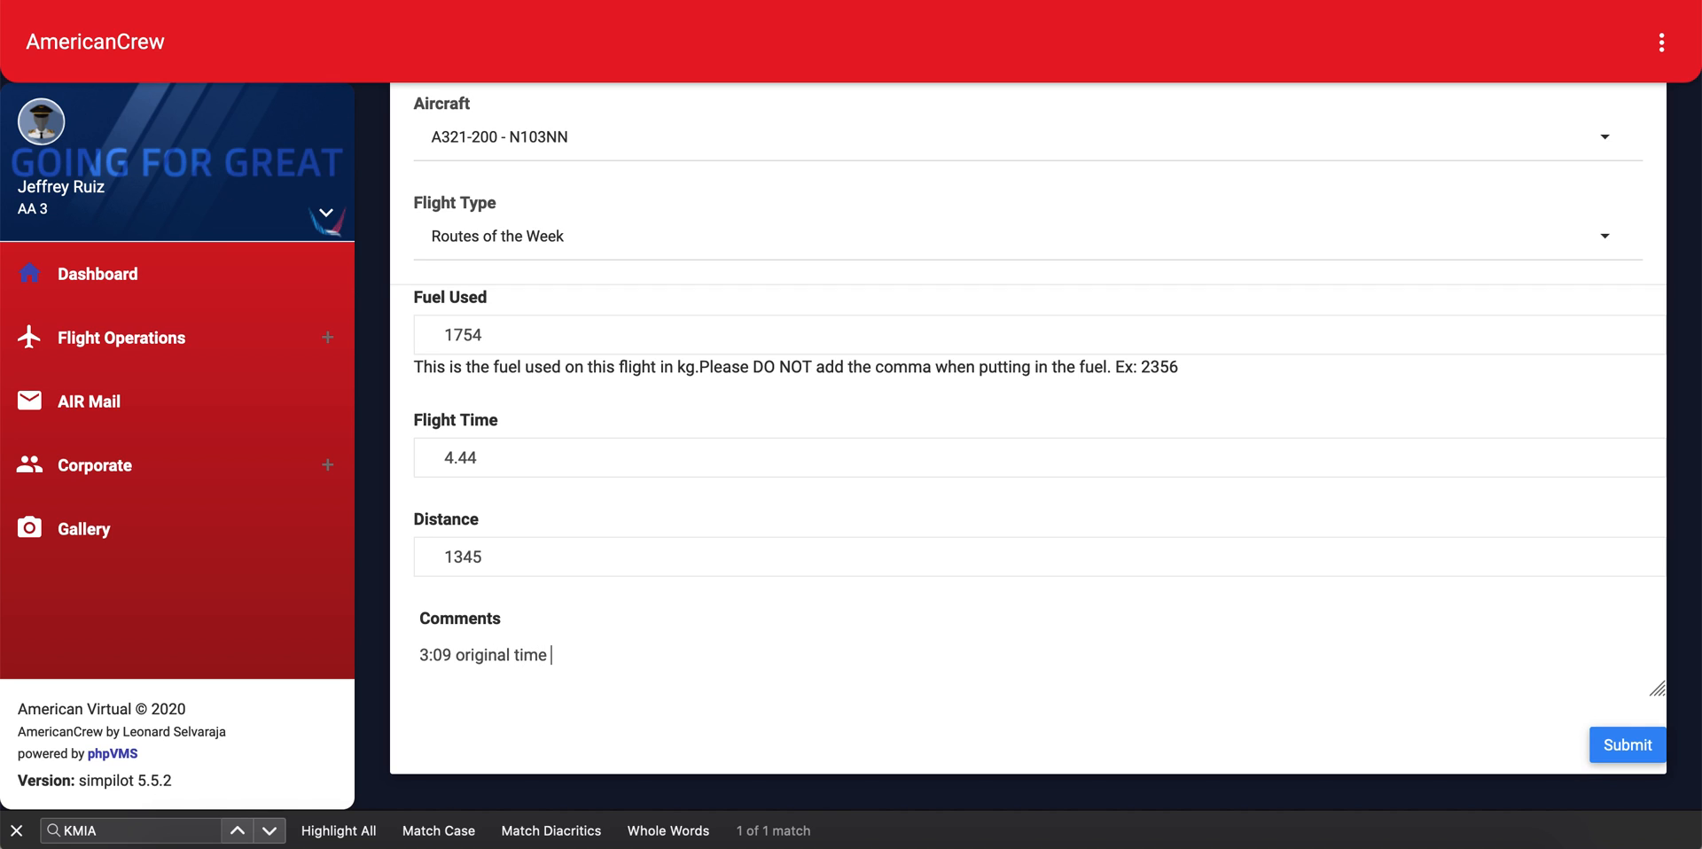
{"action": "type", "text": "(1.5x ROTW multi"}
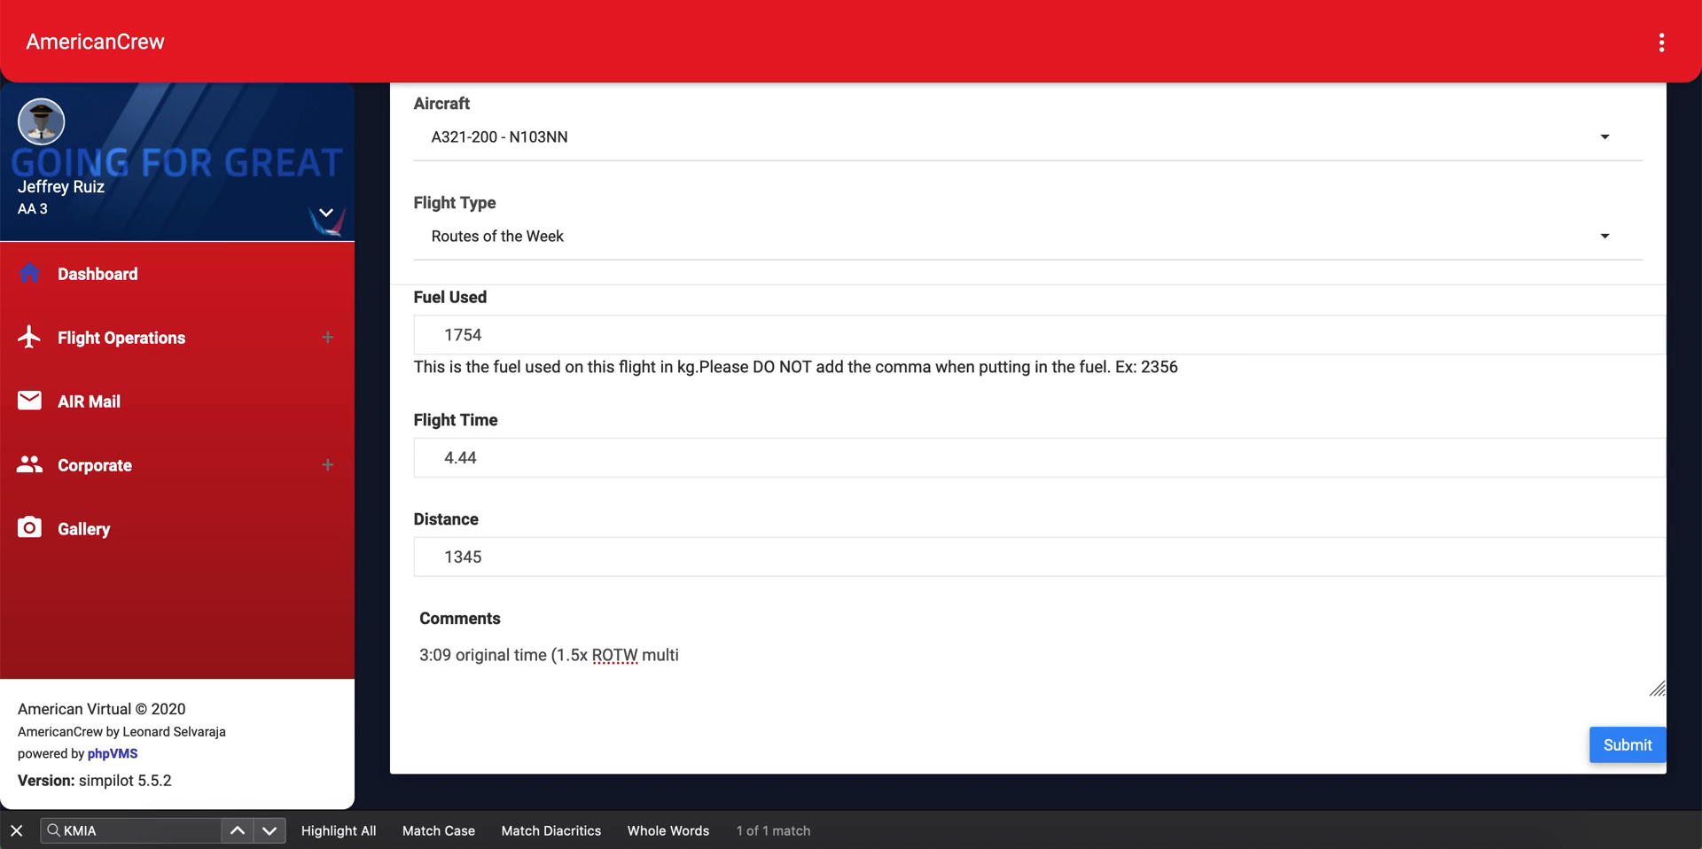
{"action": "type", "text": ")"}
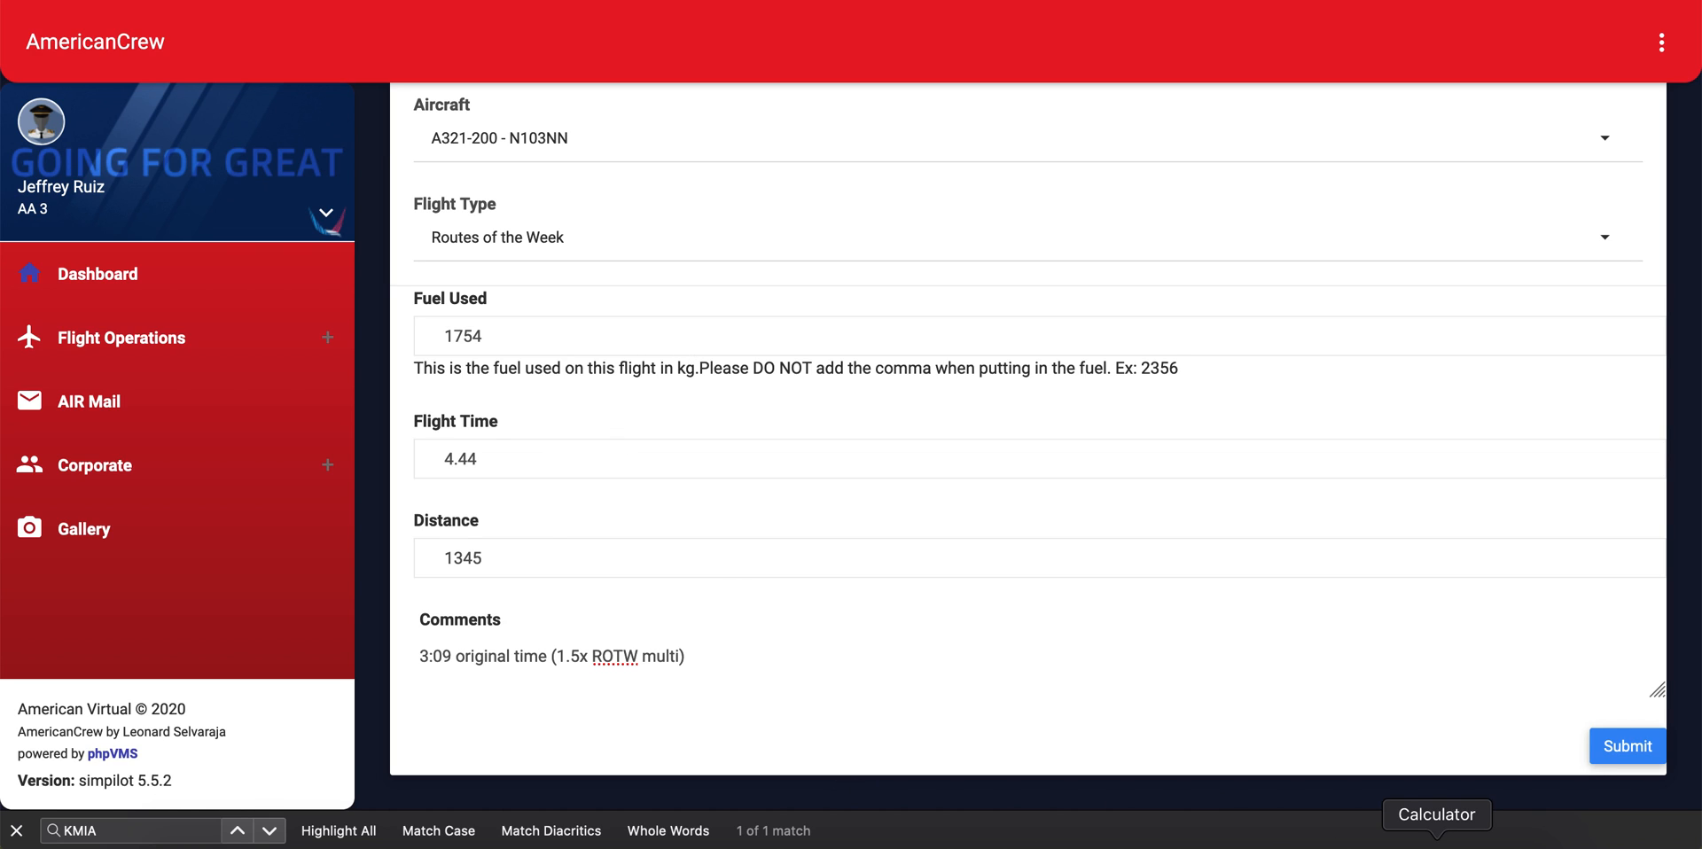
Switch to Calculator and double the flight distance by computing 1345 × 2.
{"action": "left_click", "coordinate": [1436, 842]}
{"action": "left_click", "coordinate": [820, 525]}
{"action": "left_click", "coordinate": [984, 534]}
{"action": "left_click", "coordinate": [865, 485]}
{"action": "left_click", "coordinate": [912, 480]}
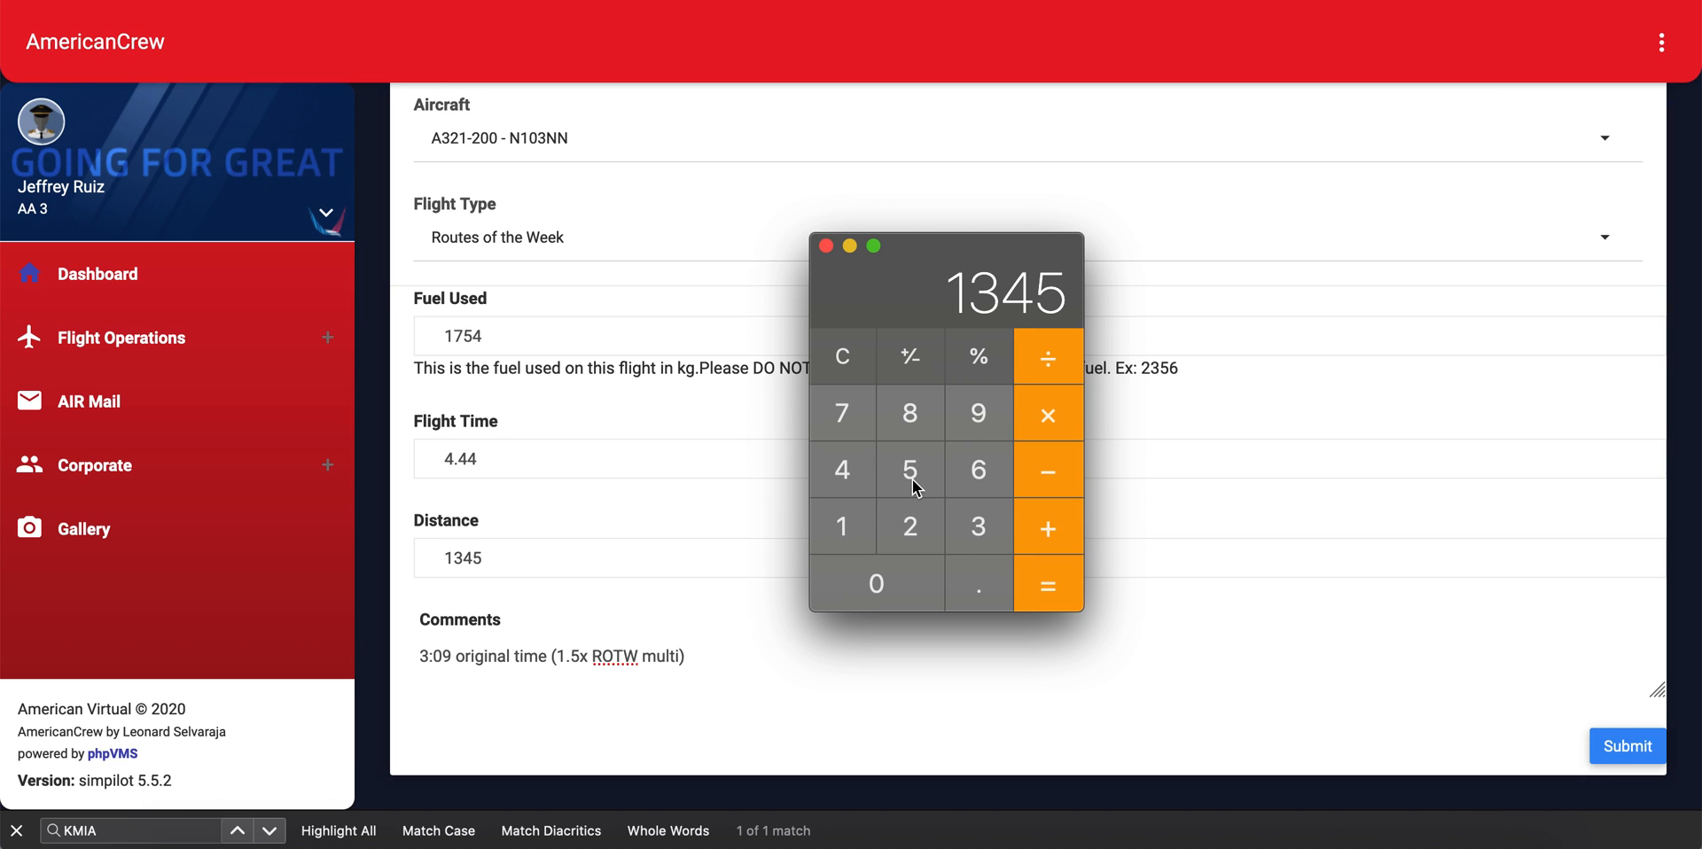
{"action": "left_click", "coordinate": [1046, 409]}
{"action": "type", "text": "2"}
{"action": "left_click", "coordinate": [1052, 588]}
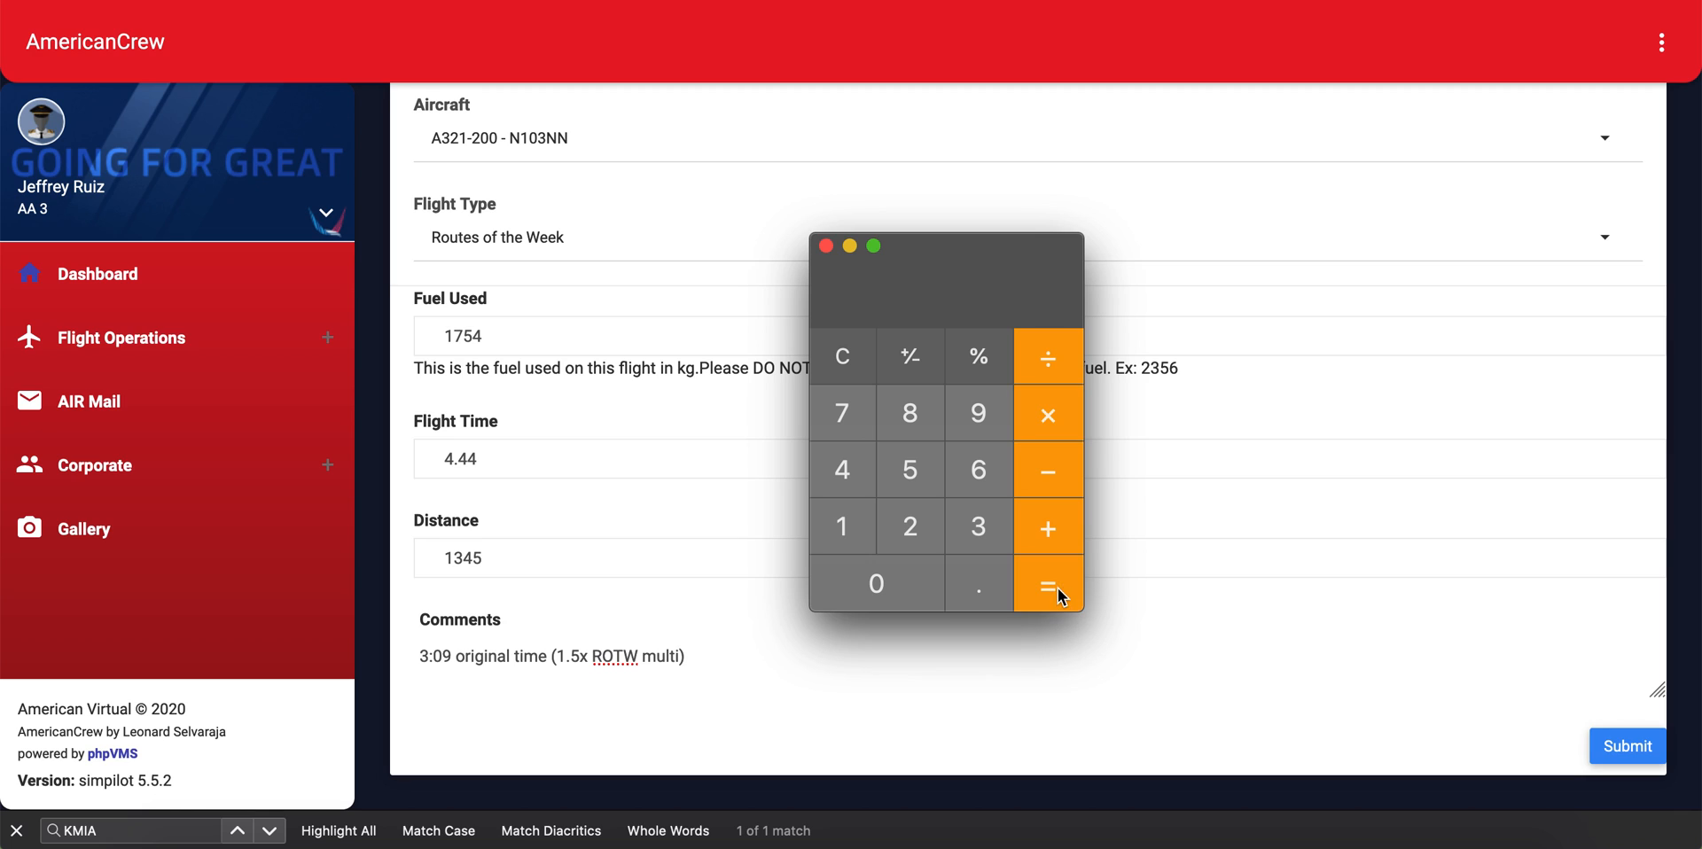
Return to the PIREP form, set the distance to 2690, review the entries and close the page's find bar.
{"action": "left_click", "coordinate": [530, 460]}
{"action": "left_click_drag", "start_coordinate": [497, 561], "coordinate": [414, 565]}
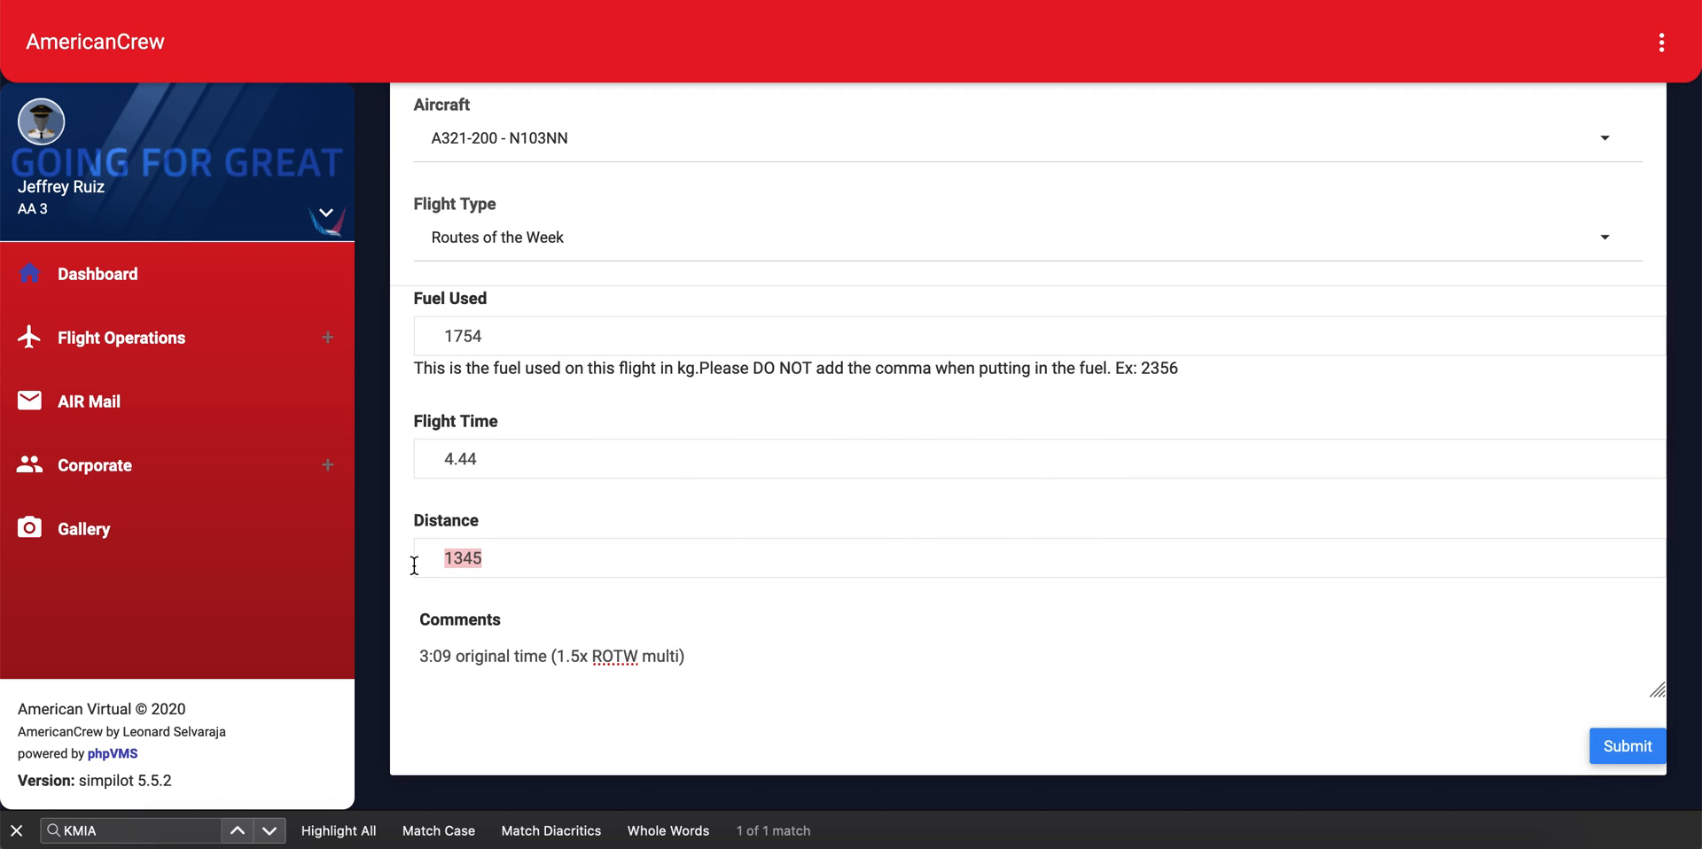
{"action": "type", "text": "2690"}
{"action": "scroll", "coordinate": [604, 532], "scroll_direction": "up", "scroll_amount": 6}
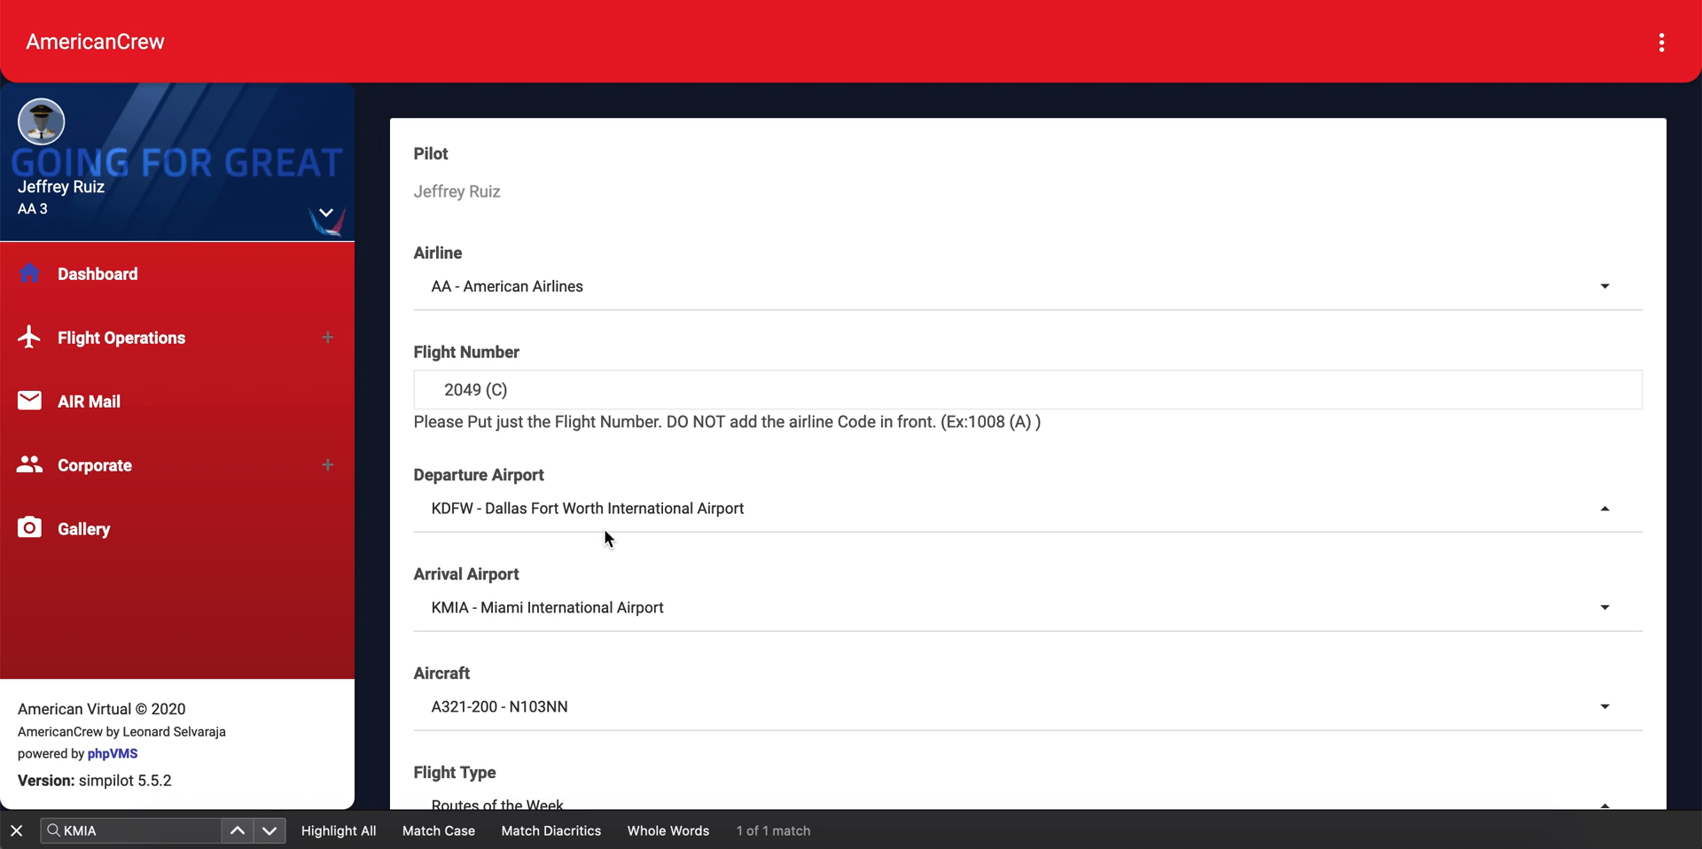
{"action": "scroll", "coordinate": [605, 532], "scroll_direction": "down", "scroll_amount": 6}
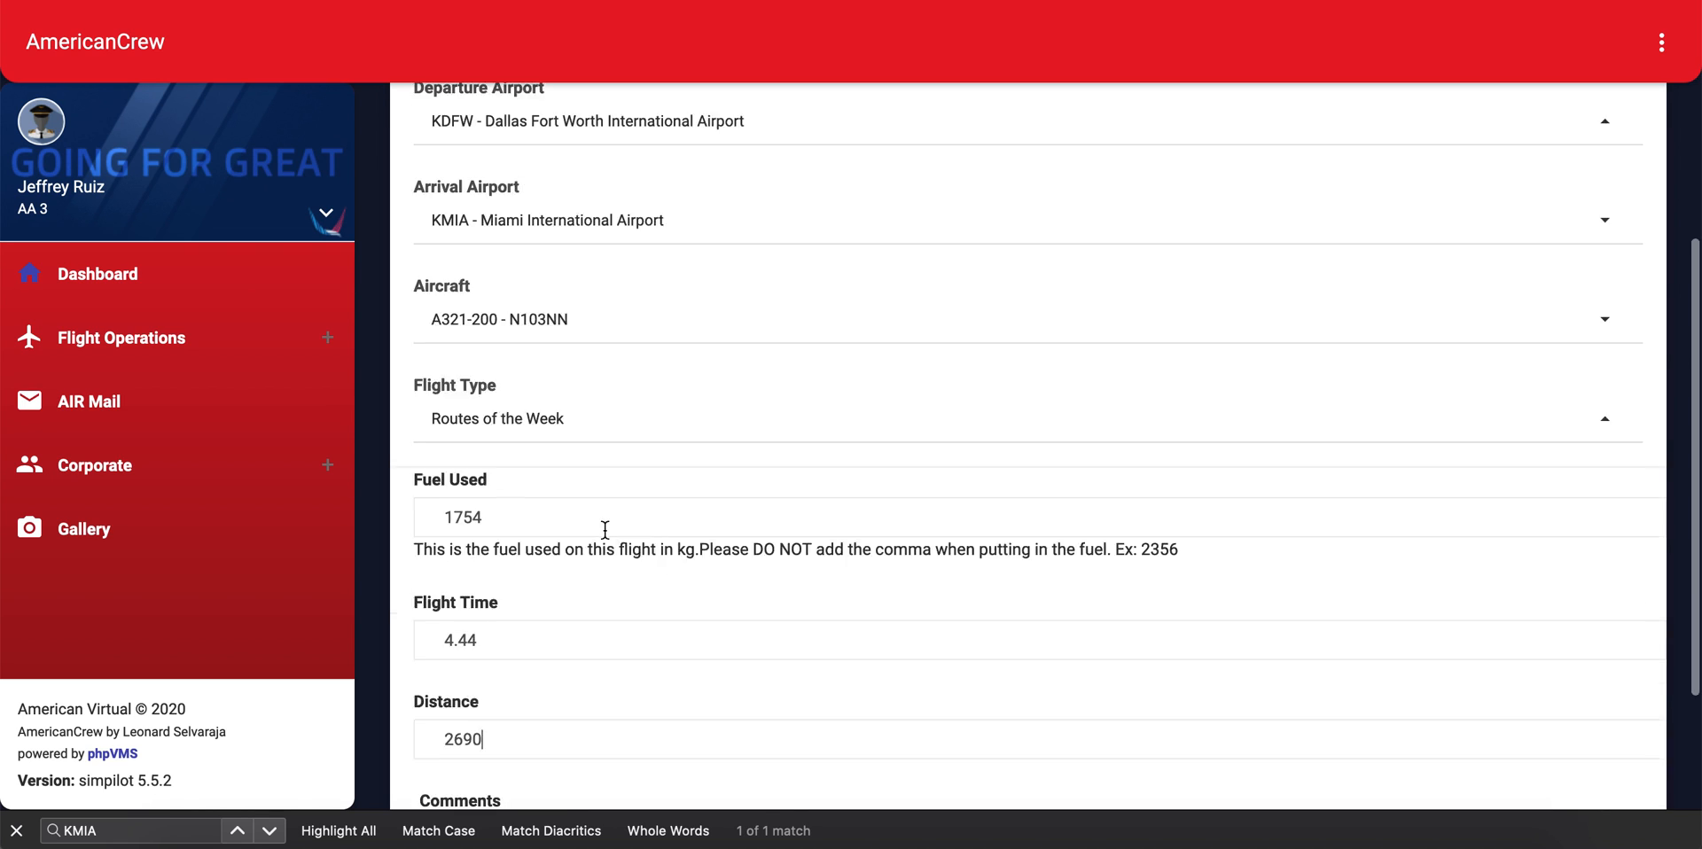
{"action": "left_click", "coordinate": [16, 831]}
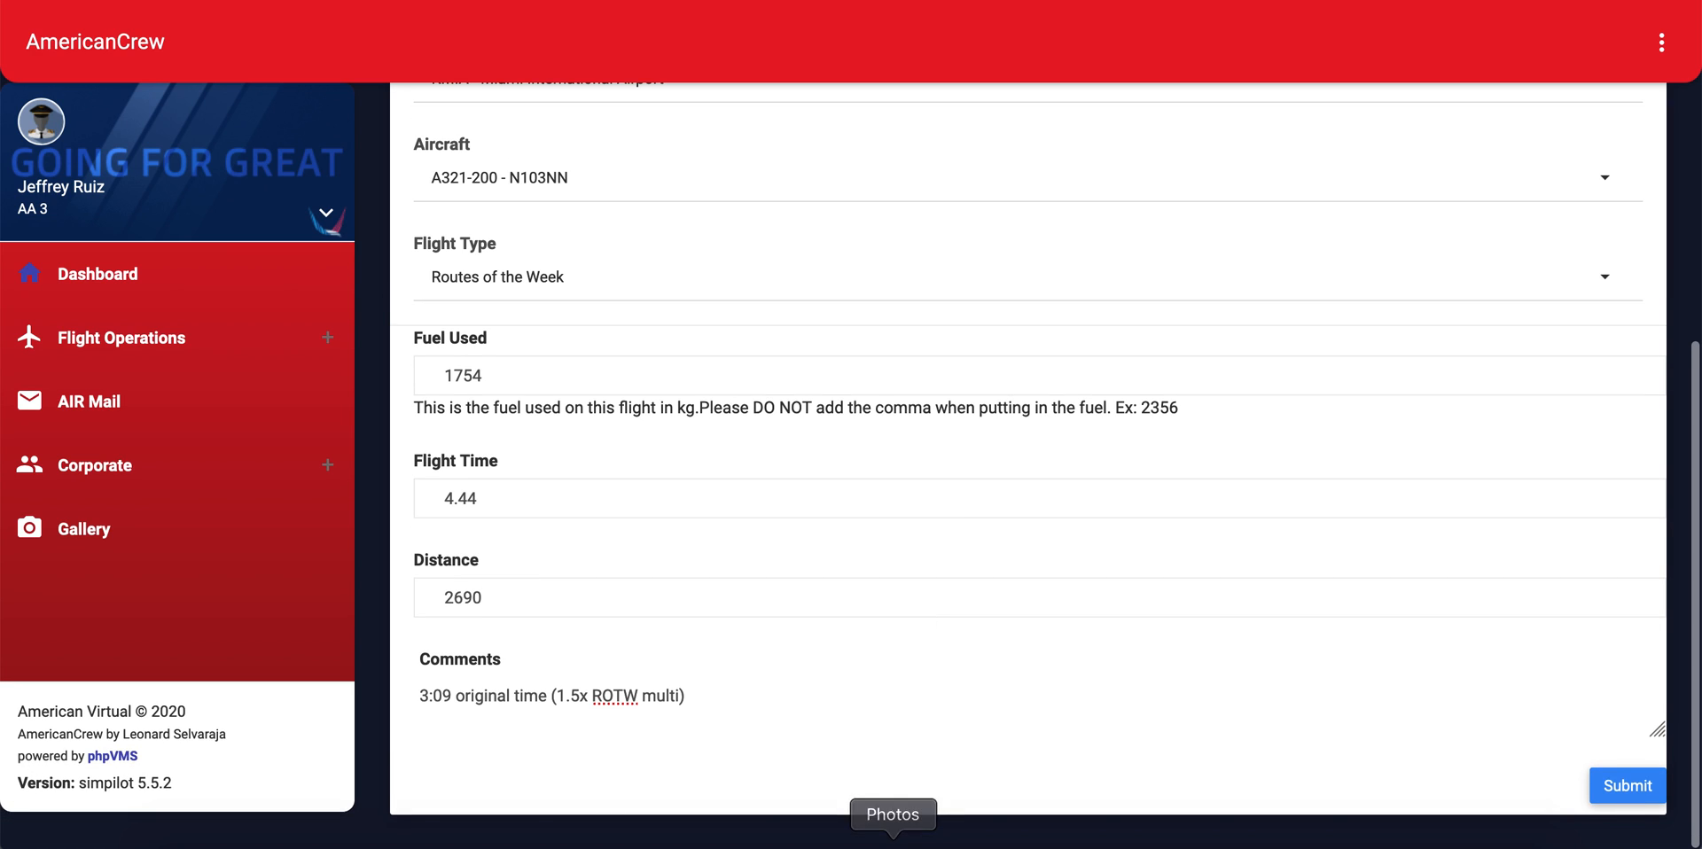